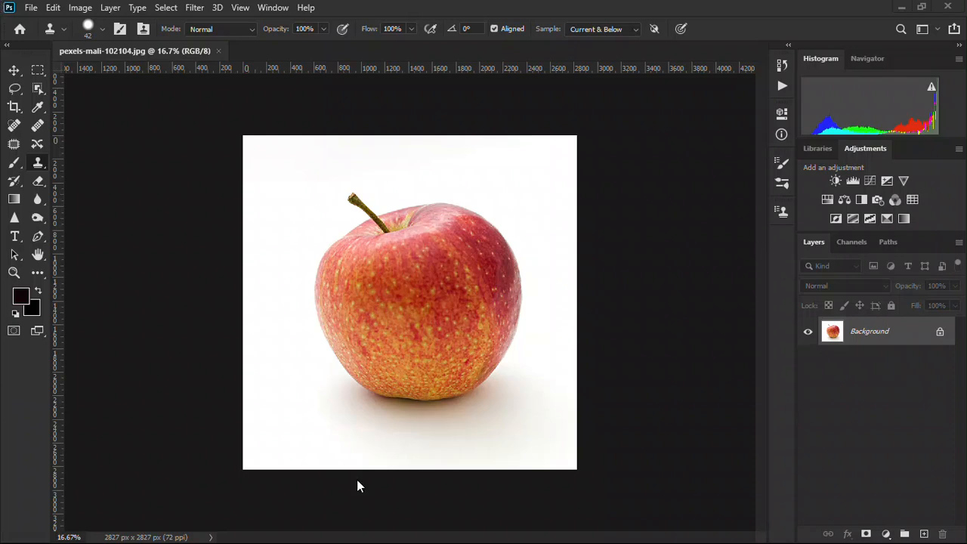
Duplicate the Background layer of the apple photo
left_click(37, 238)
scroll(442, 397, "up", 3)
left_click_drag(365, 314, 384, 295)
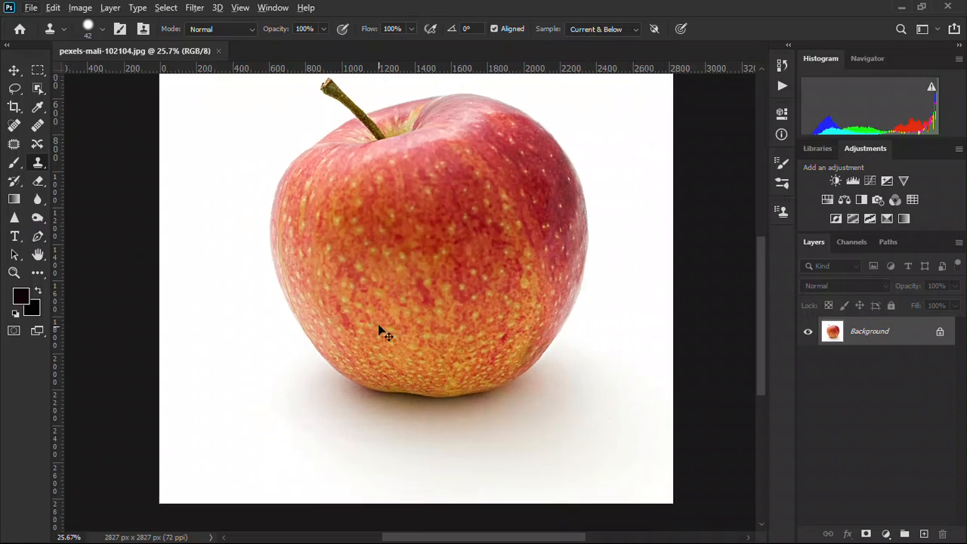
key("ctrl+j")
scroll(304, 298, "up", 1)
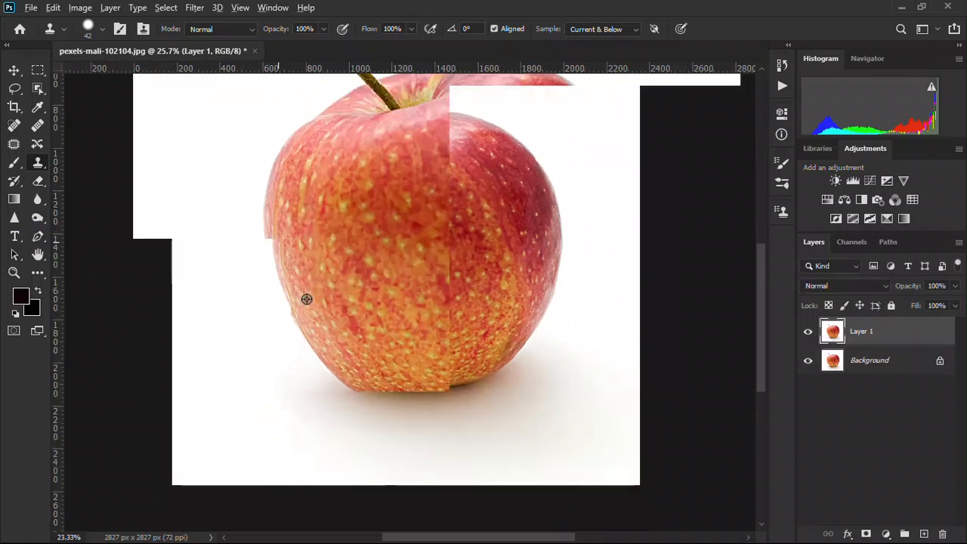
Start a Pen tool path on the apple's lower left edge and curve it up along the left side
key("i")
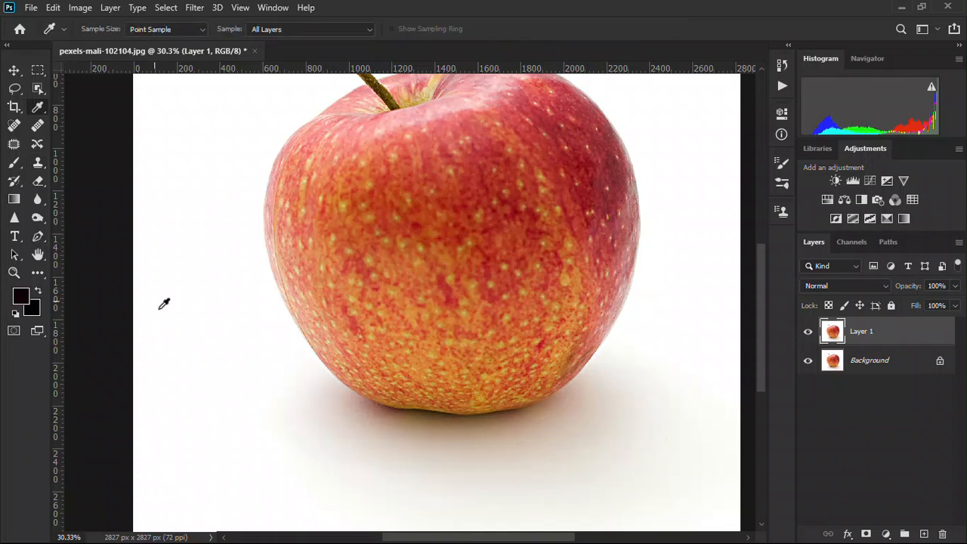
scroll(383, 398, "up", 1)
scroll(384, 398, "up", 3)
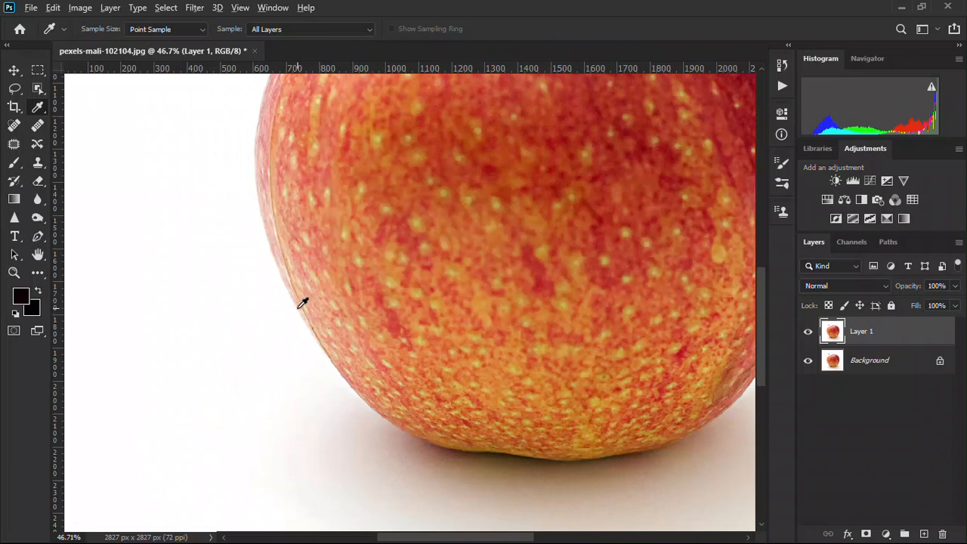
scroll(302, 303, "up", 3)
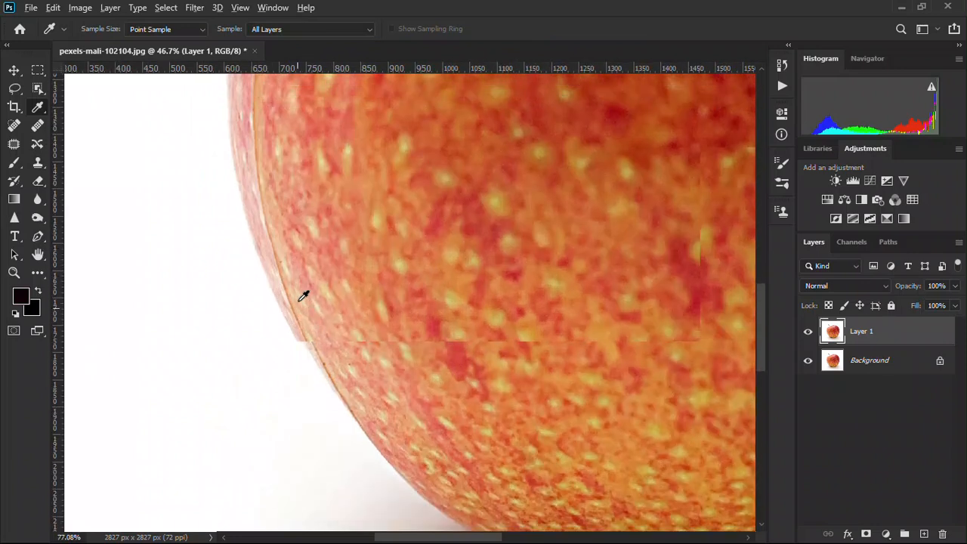
key("p")
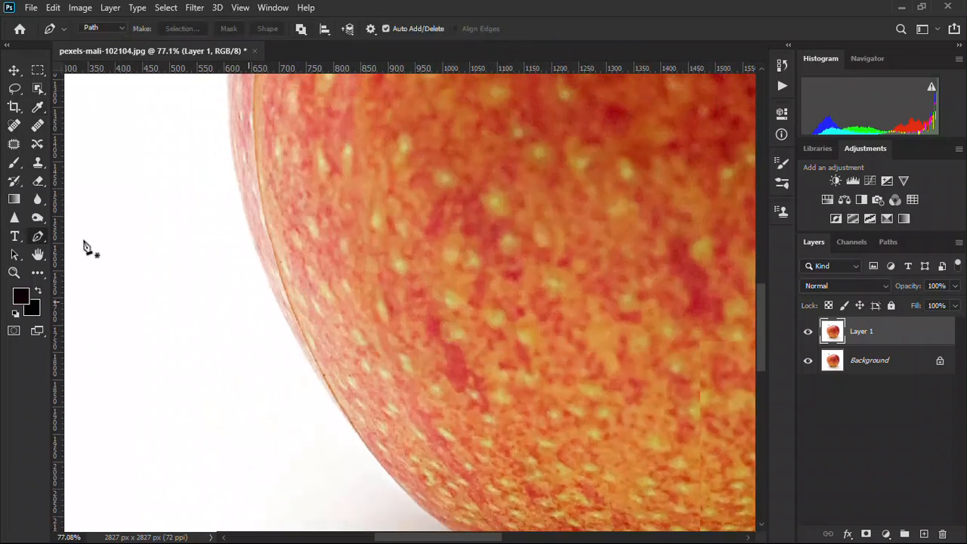
left_click(317, 370)
left_click_drag(234, 134, 265, 284)
left_click_drag(262, 246, 265, 133)
scroll(265, 134, "down", 1)
left_click_drag(340, 123, 327, 351)
scroll(327, 350, "down", 1)
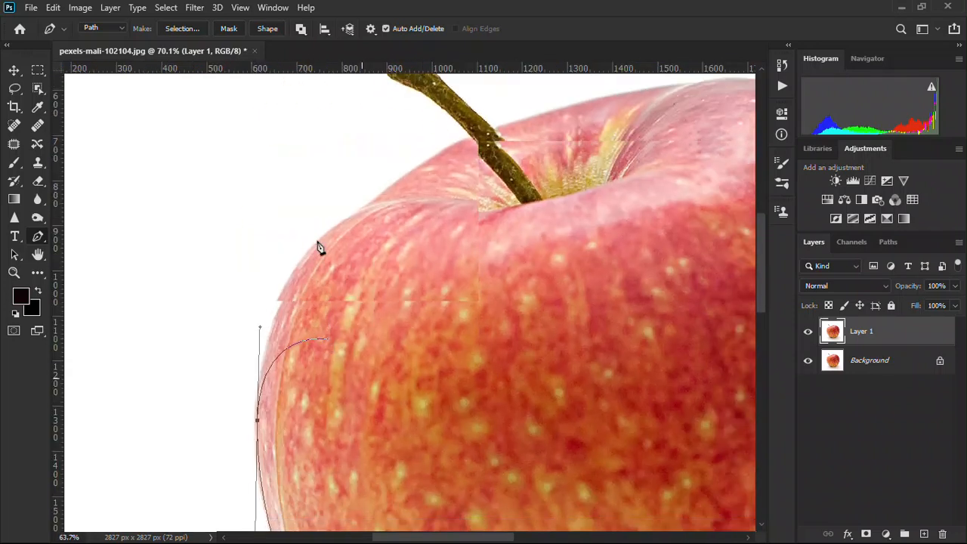
Continue the path over the apple's upper left shoulder to the point where it meets the stem
left_click(353, 218)
left_click_drag(353, 217, 375, 203)
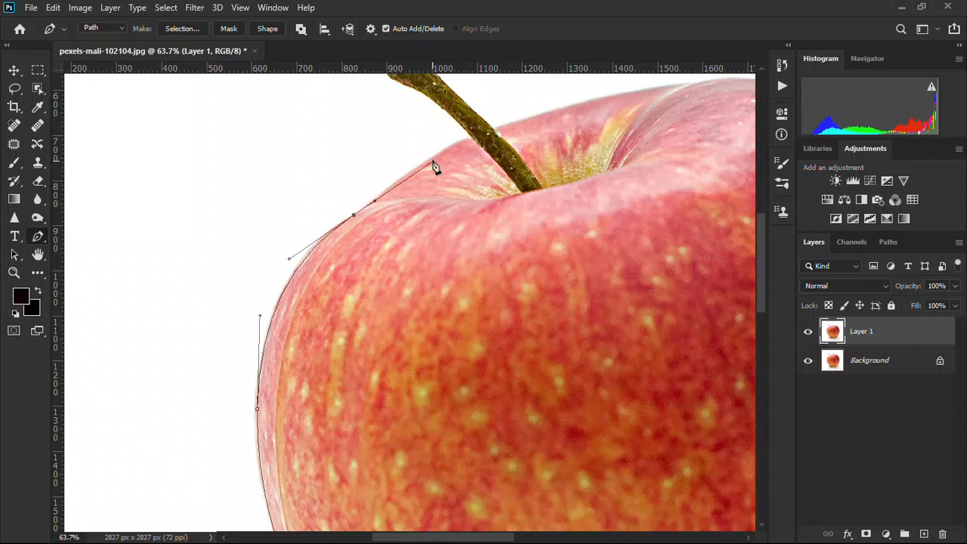
left_click_drag(471, 138, 509, 126)
left_click(472, 138, "alt")
Trace the path around the stem's tip and back down to the apple's top edge
scroll(473, 126, "up", 1)
left_click_drag(497, 230, 453, 193)
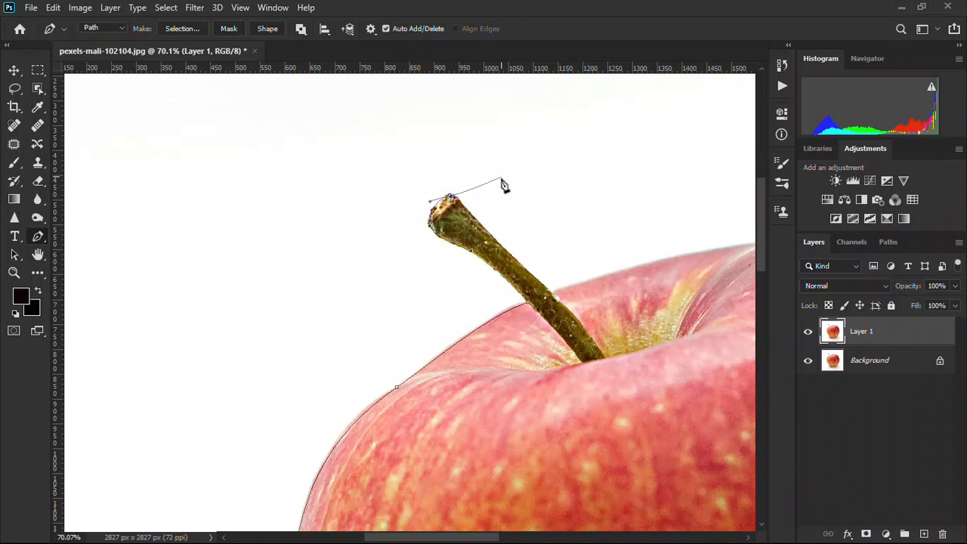
left_click_drag(484, 230, 513, 260)
scroll(522, 268, "up", 1)
scroll(524, 270, "up", 1)
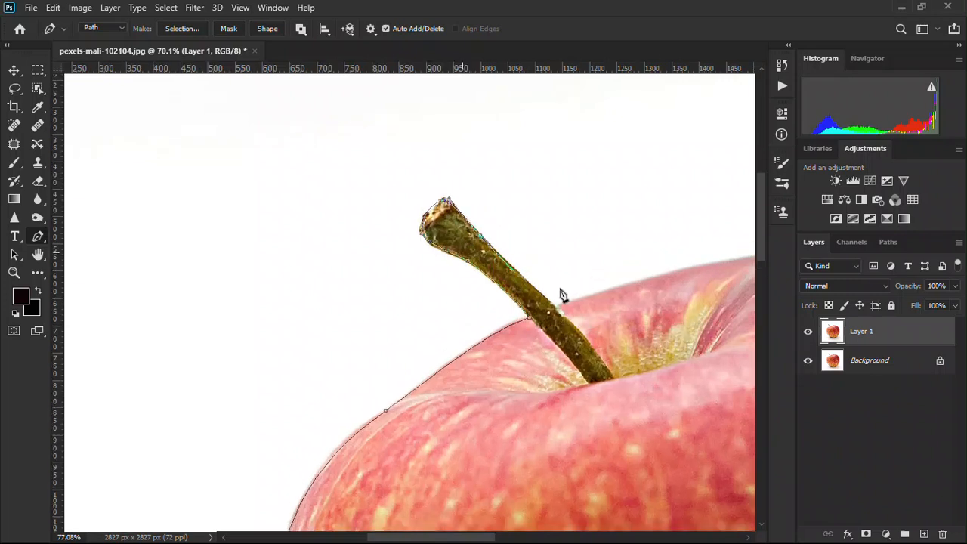
left_click_drag(559, 327, 562, 320)
Extend the path with curved anchors across the apple's top edge and over its upper right shoulder
left_click_drag(640, 313, 391, 283)
left_click_drag(505, 237, 582, 226)
left_click_drag(652, 282, 323, 144)
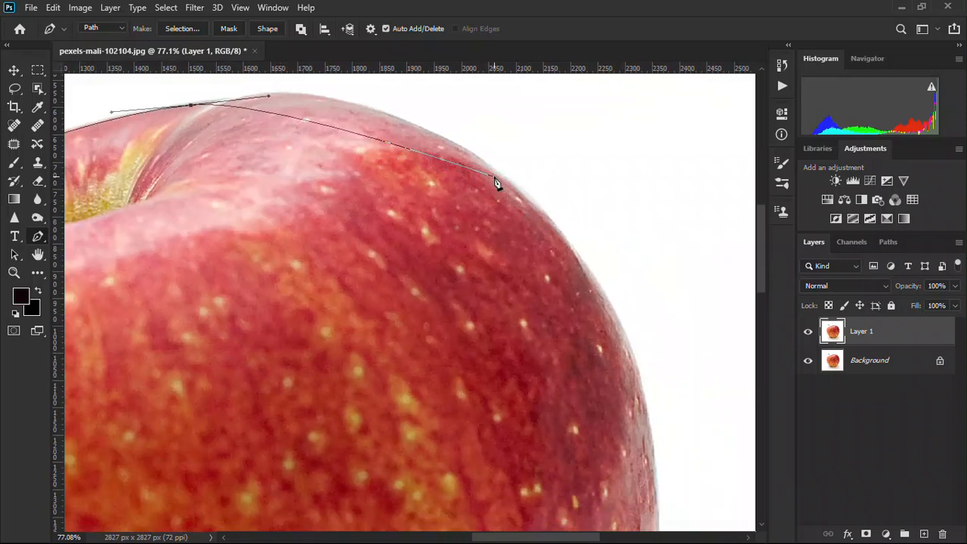
left_click_drag(494, 173, 518, 190)
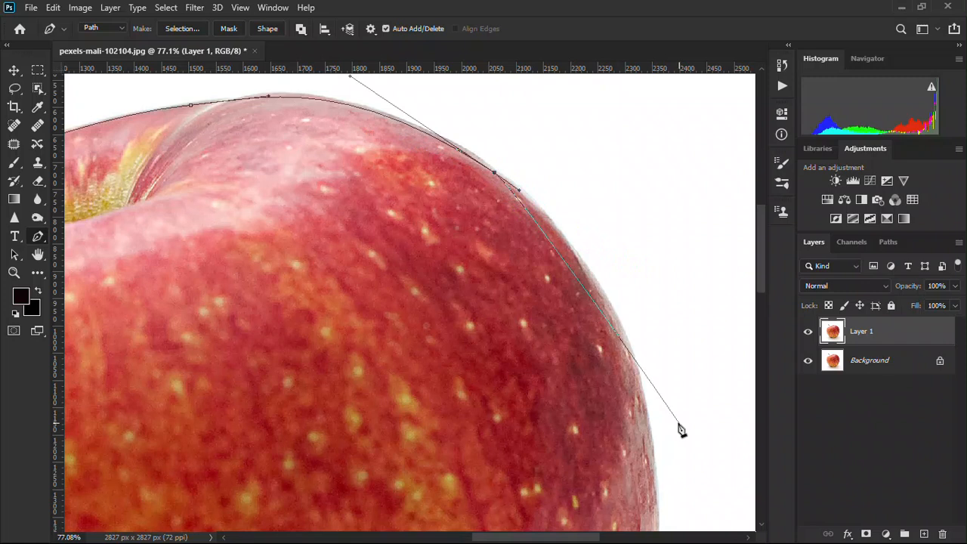
left_click_drag(639, 377, 604, 187)
Continue the path down the apple's right side with curved anchors following the edge
key("space")
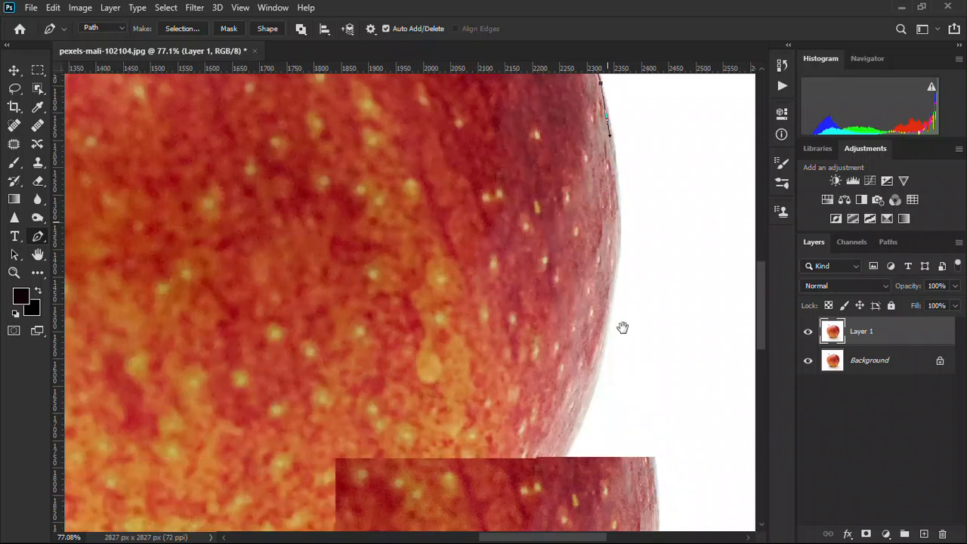
scroll(625, 330, "down", 1)
scroll(625, 331, "down", 1)
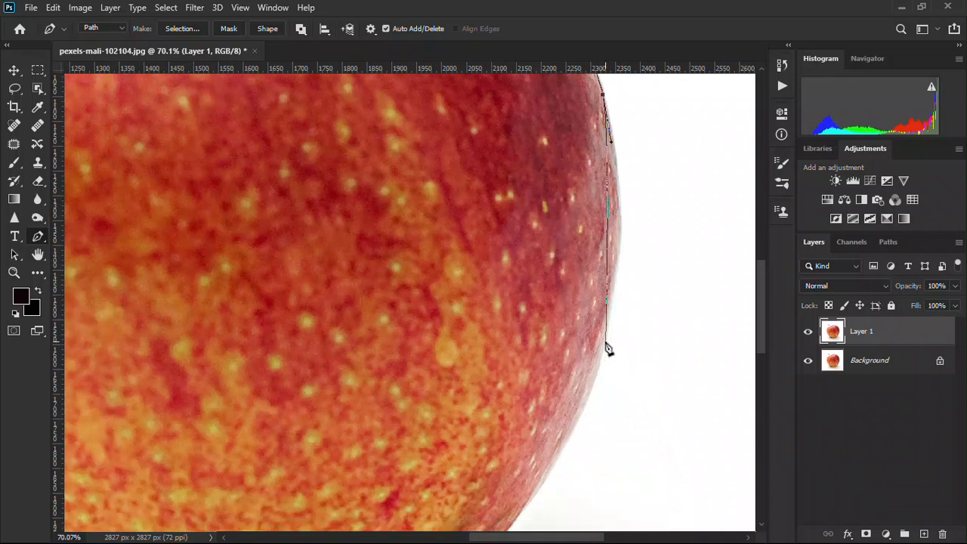
left_click_drag(618, 251, 609, 297)
left_click(579, 421)
left_click_drag(579, 421, 541, 477)
Trace the apple's underside and lower left edge, and close the path at its starting anchor
left_click_drag(549, 344, 637, 177)
left_click_drag(536, 315, 481, 347)
left_click_drag(350, 370, 325, 376)
key("space")
left_click_drag(221, 350, 525, 384)
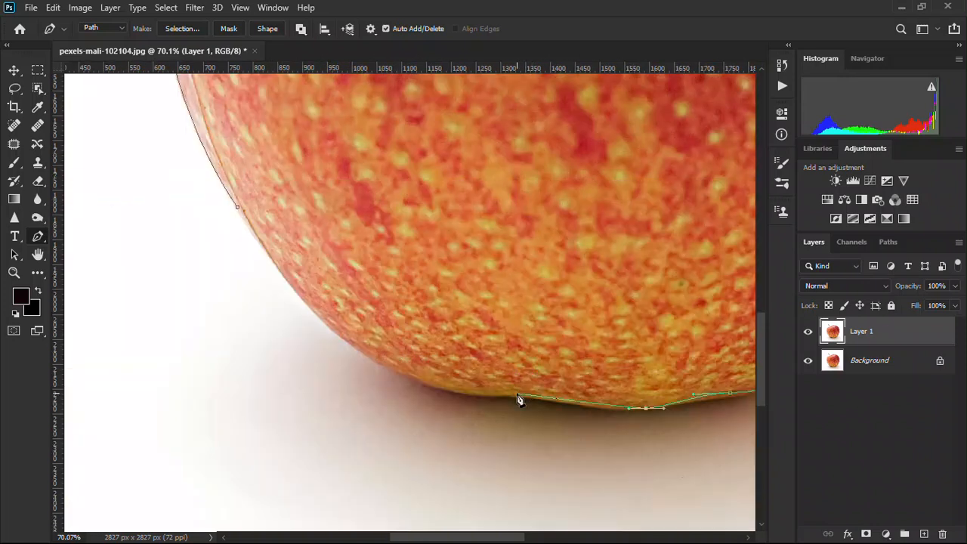
left_click_drag(514, 398, 470, 392)
left_click_drag(348, 340, 314, 310)
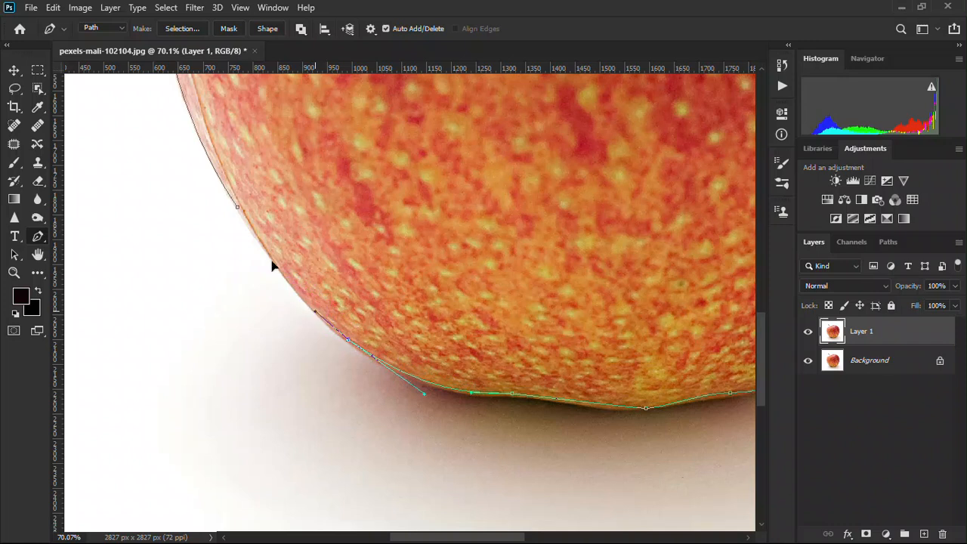
left_click(239, 211)
Inspect the closed path along the apple's lower and side edges
scroll(401, 252, "down", 2)
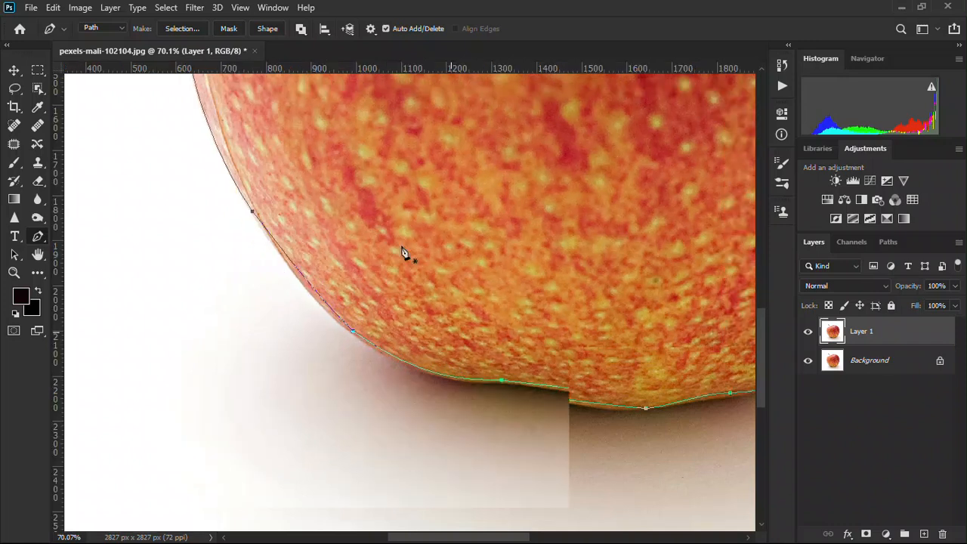
scroll(401, 250, "down", 2)
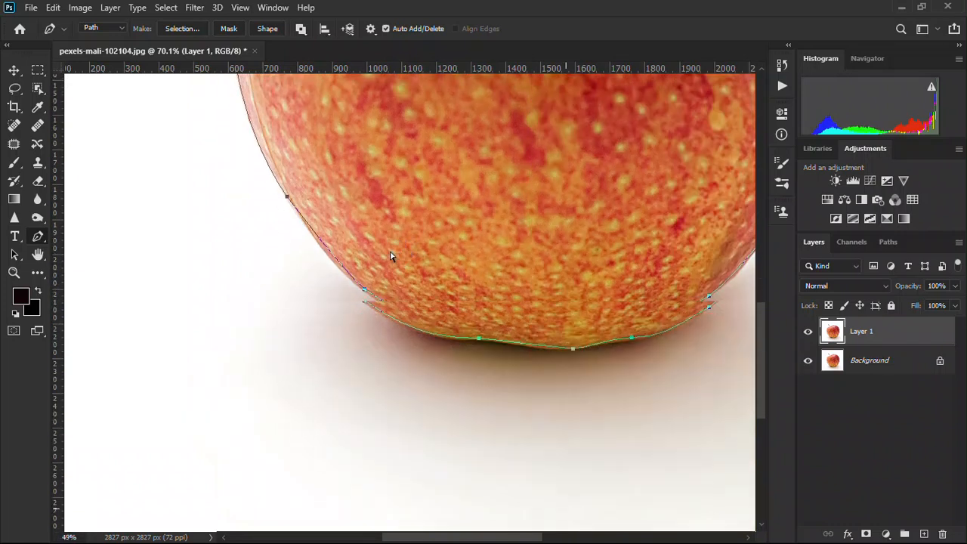
right_click(346, 219)
left_click_drag(347, 219, 405, 274)
left_click(278, 254)
left_click_drag(278, 257, 228, 183)
scroll(406, 306, "down", 1)
left_click_drag(531, 287, 483, 303)
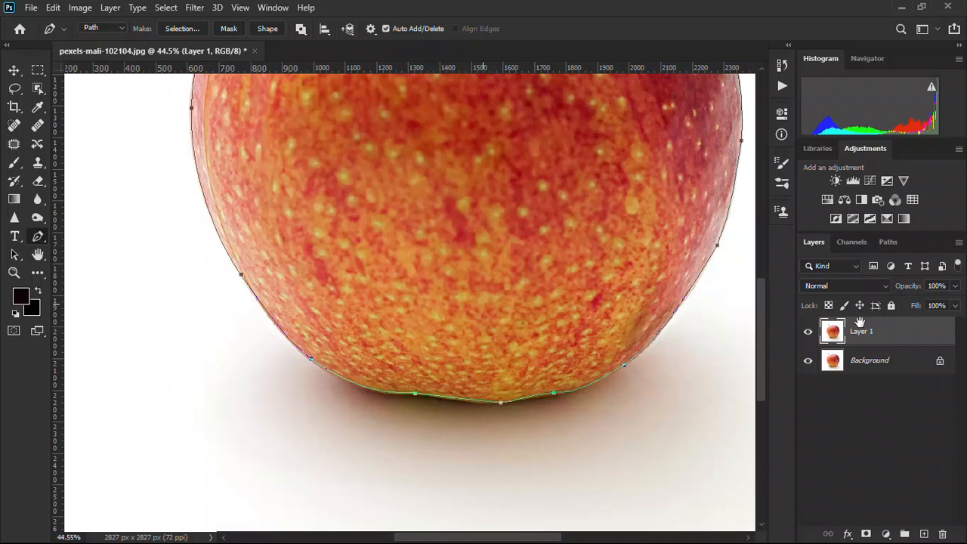
Save the work path as Path 1
left_click(888, 242)
double_click(848, 274)
key("Return")
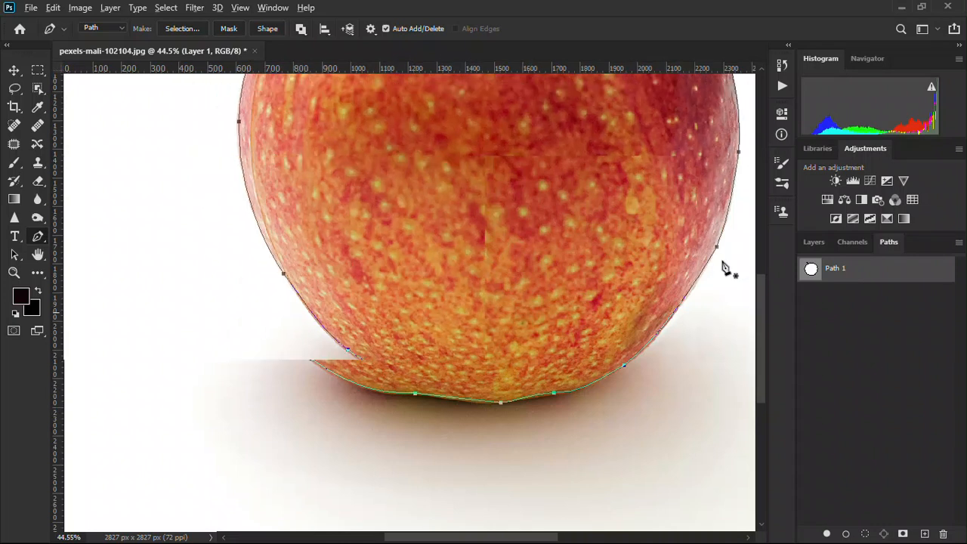
Convert Path 1 to a selection and feather it by 1 pixel
scroll(677, 266, "down", 2)
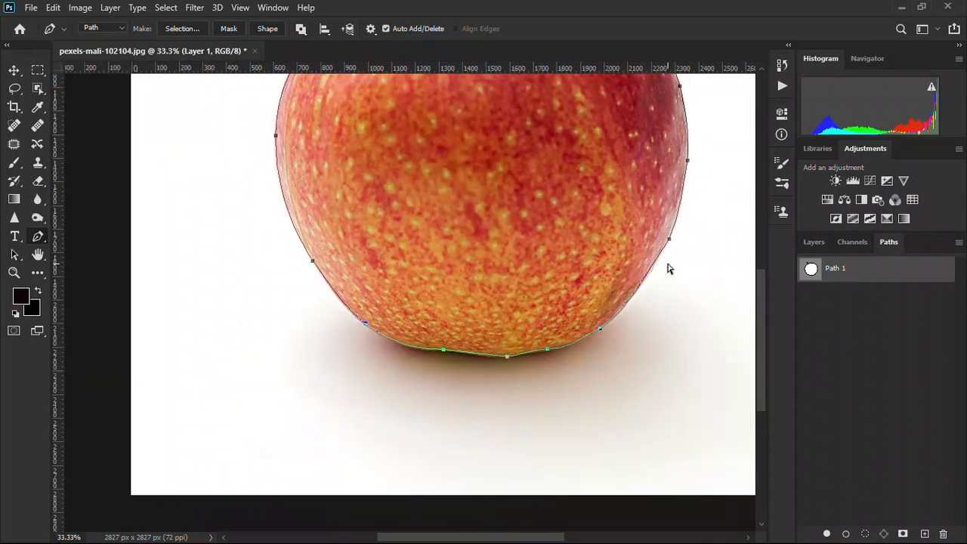
scroll(668, 268, "down", 2)
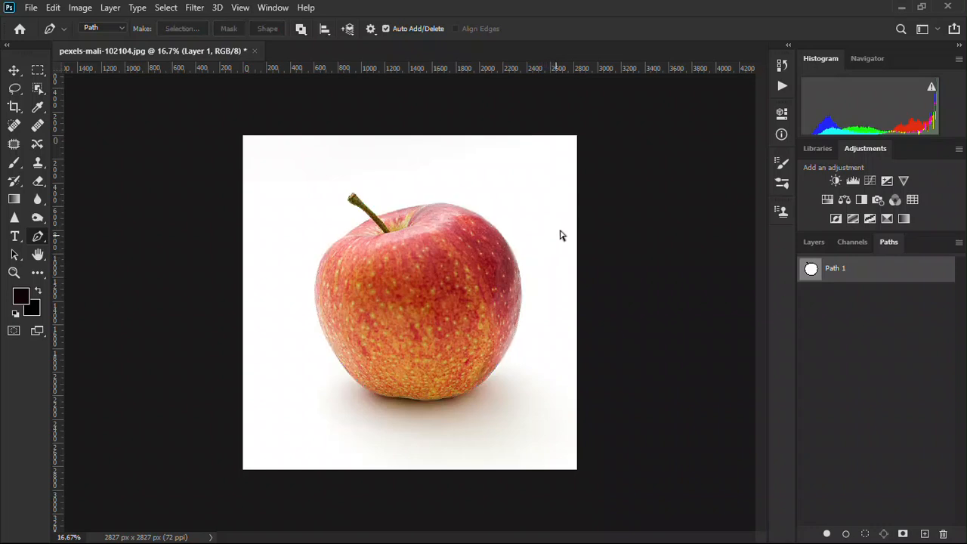
key("ctrl+Return")
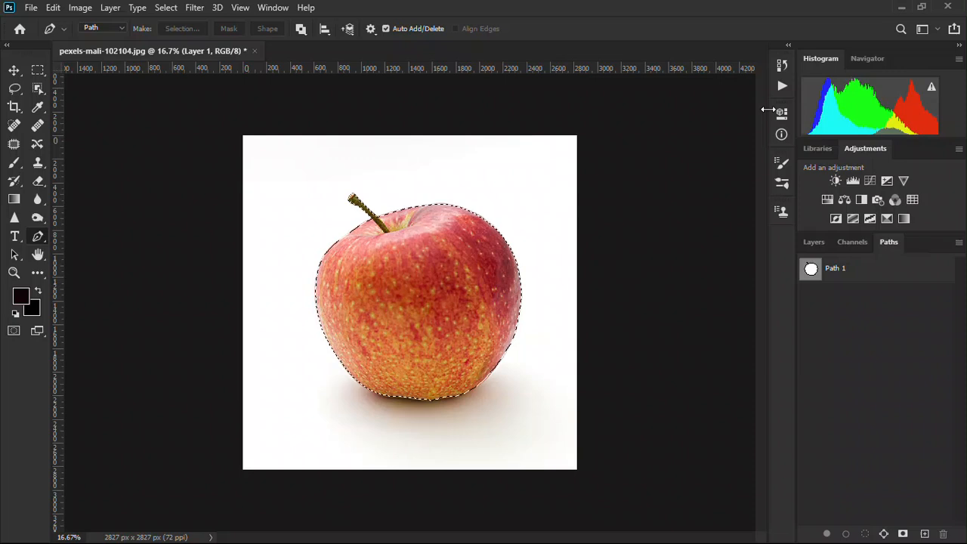
key("shift+F6")
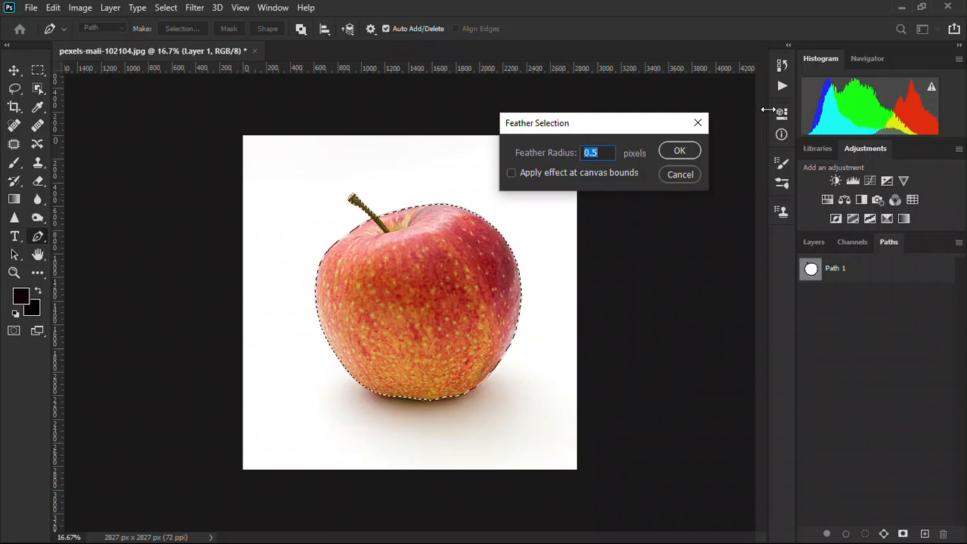
type("1")
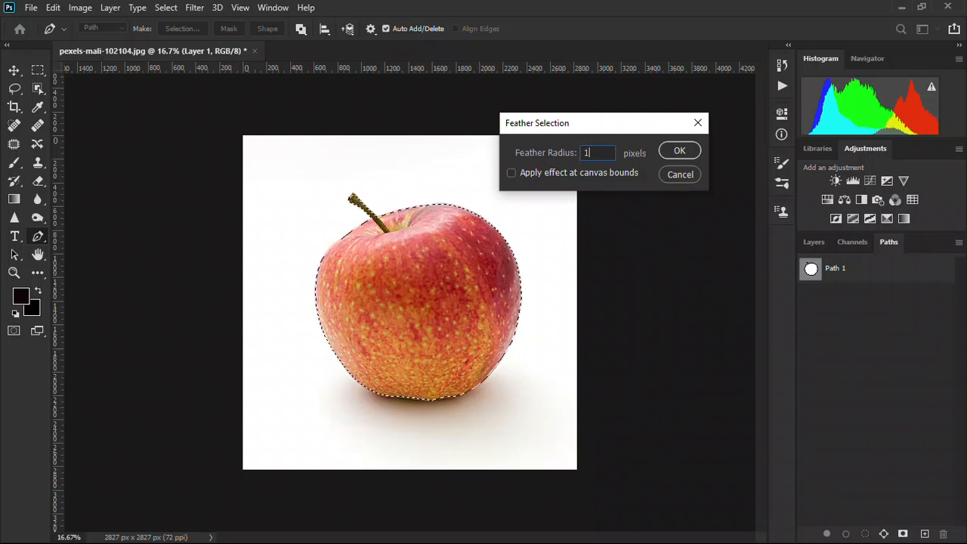
key("Return")
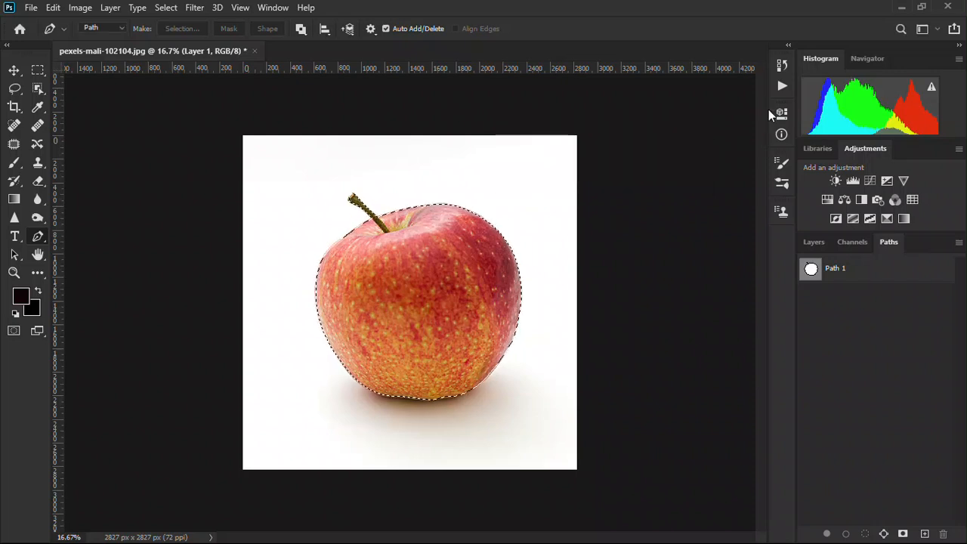
Try copying the selected apple from Layer 1 onto its own layer, and undo the copy
left_click(808, 246)
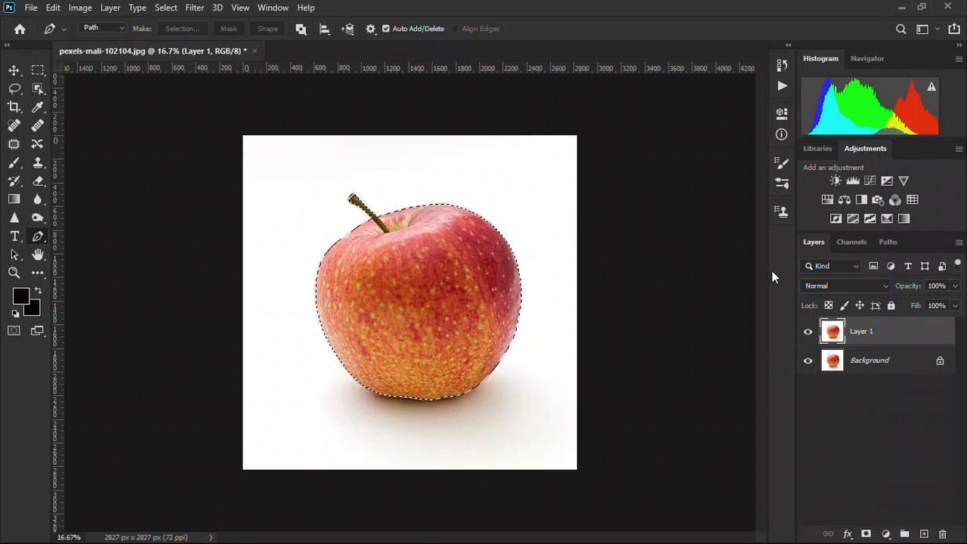
key("ctrl+j")
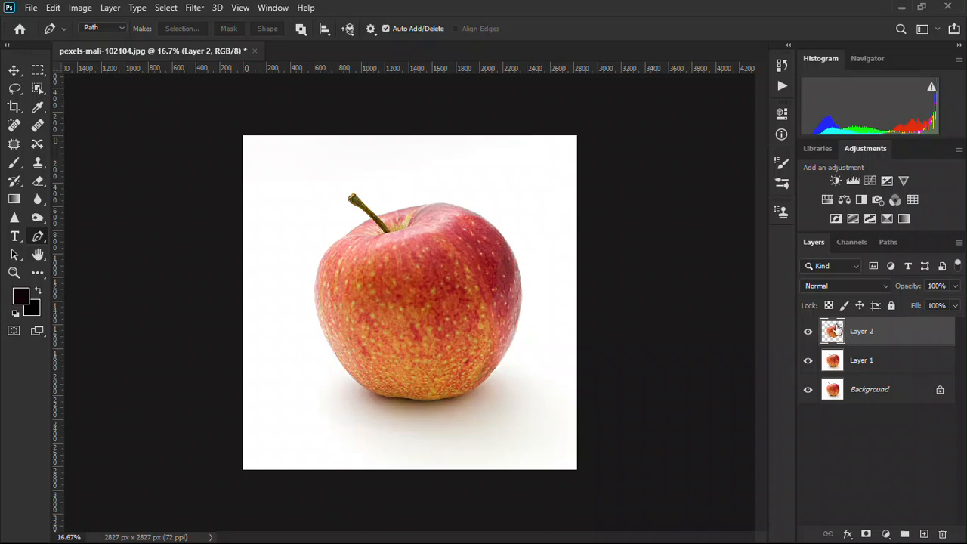
left_click(876, 365)
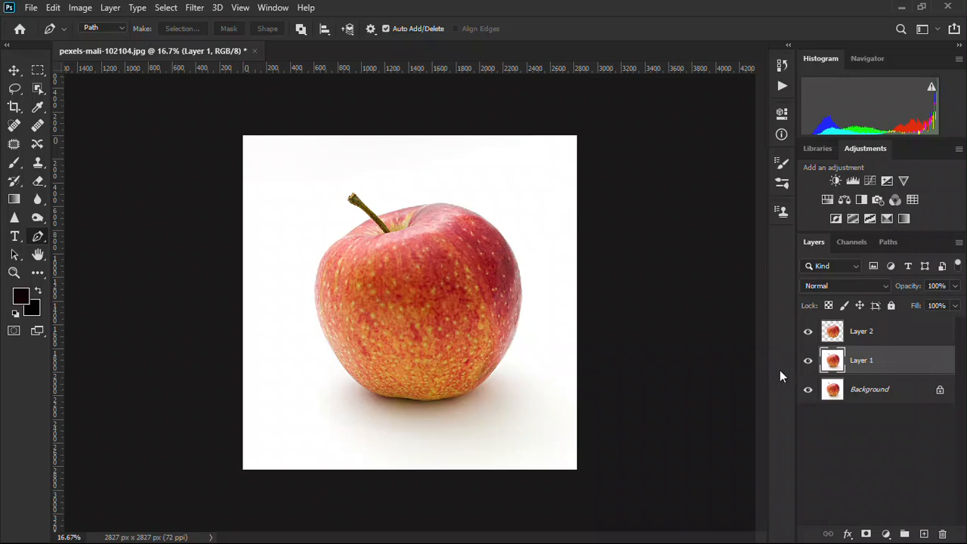
left_click(874, 343)
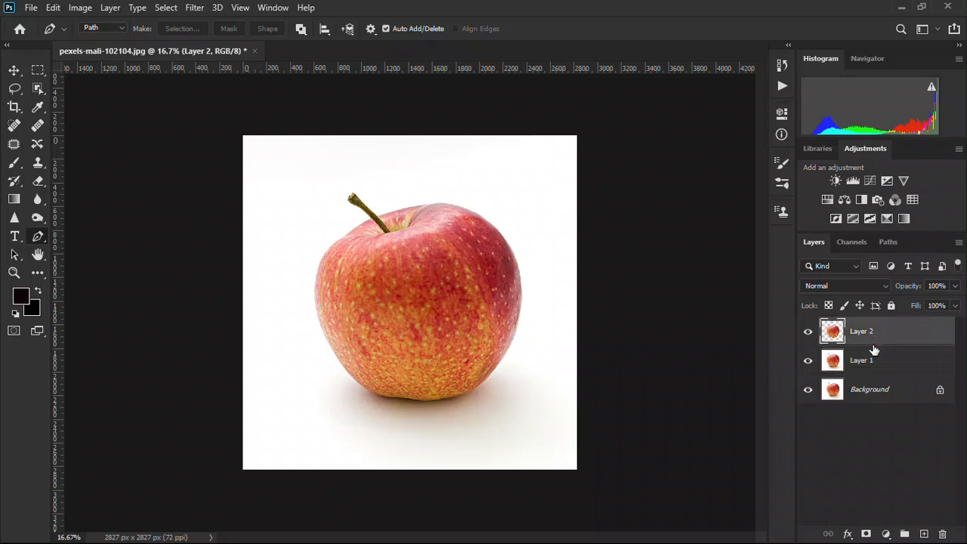
key("ctrl+z")
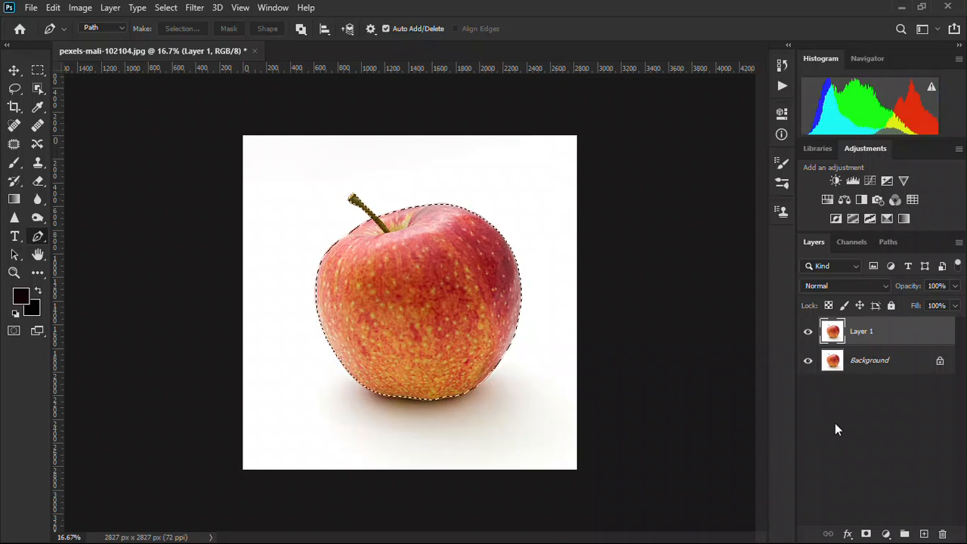
Mask Layer 1 with the apple selection and check the cutout by briefly hiding the Background layer
left_click(868, 533)
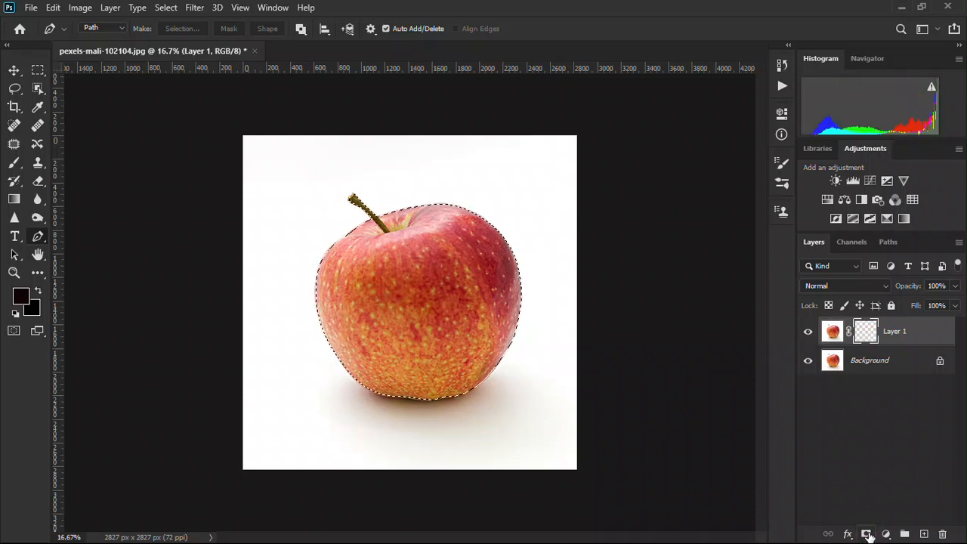
left_click(808, 361)
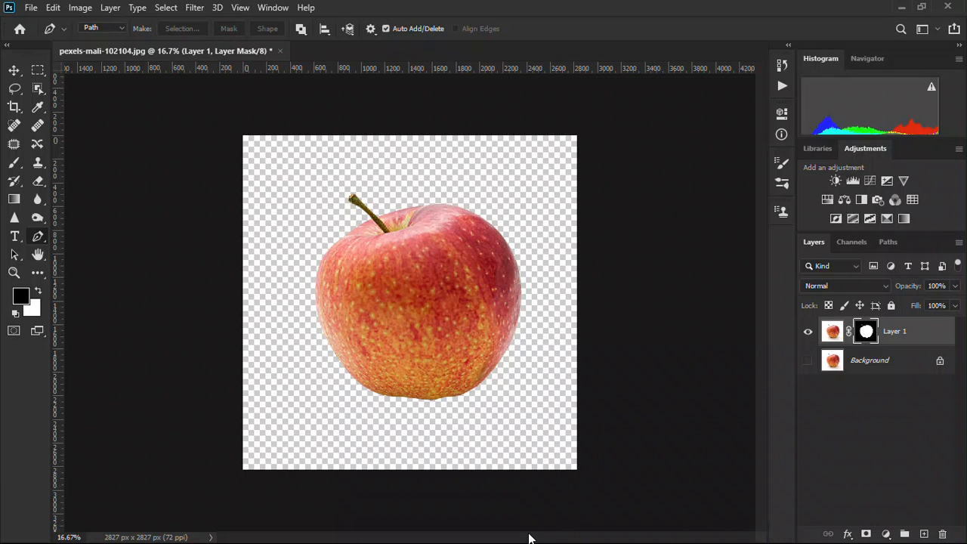
left_click(808, 361)
Add a Solid Color fill layer in white (ffffff) directly above the Background layer
left_click(878, 363)
left_click(886, 534)
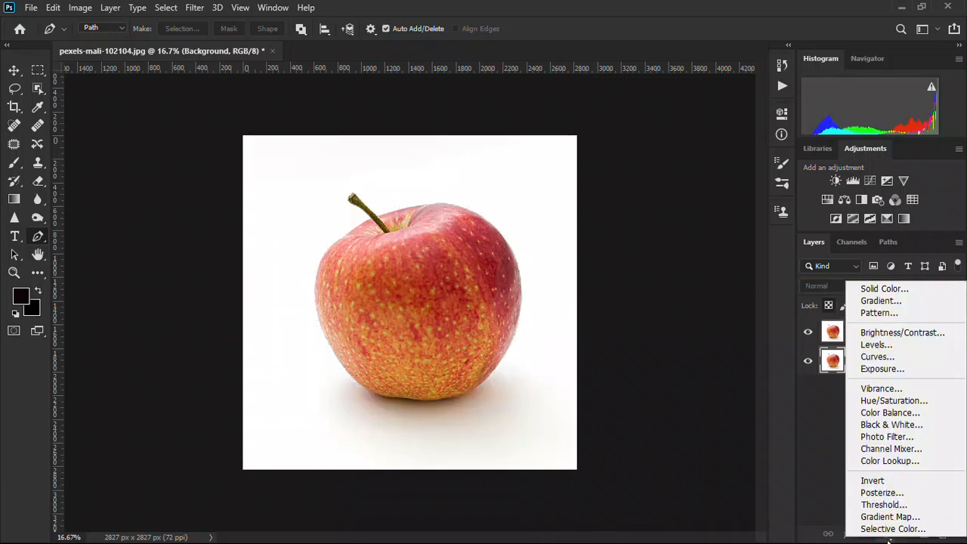
left_click(864, 290)
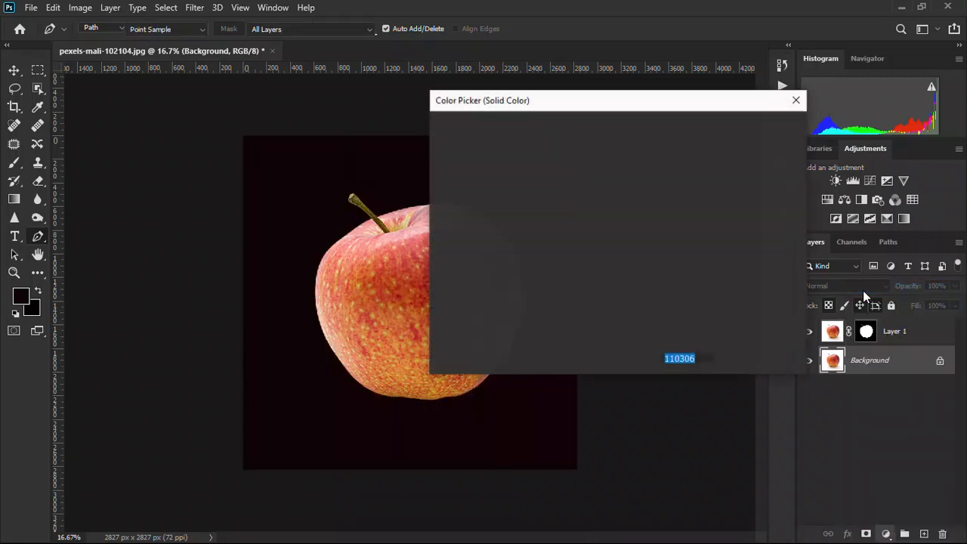
left_click_drag(563, 155, 355, 109)
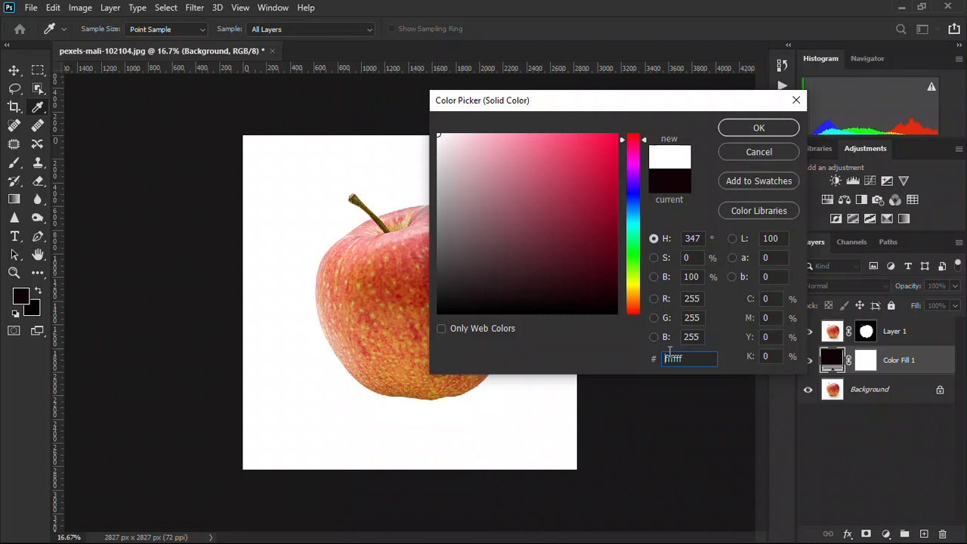
double_click(698, 358)
left_click(776, 129)
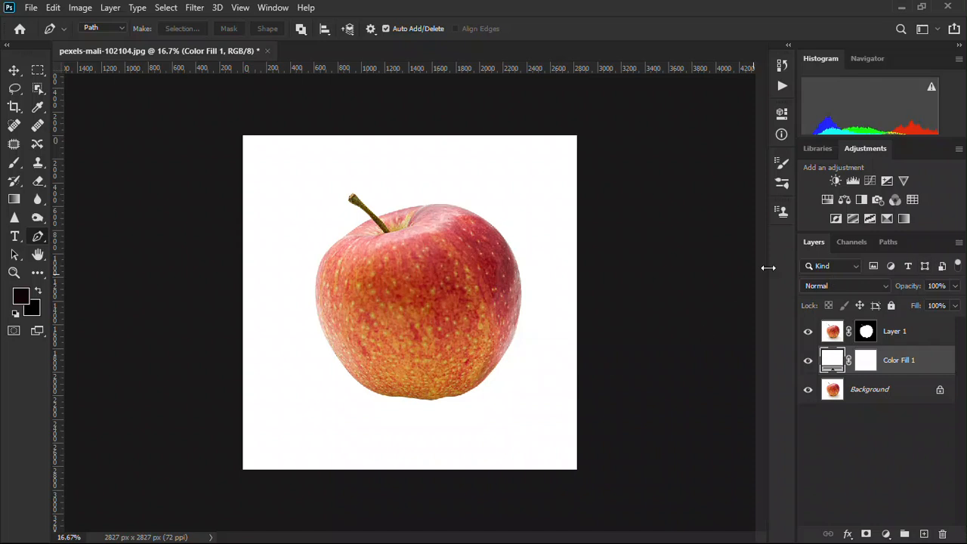
Rename Layer 1 as Product
left_click(919, 332)
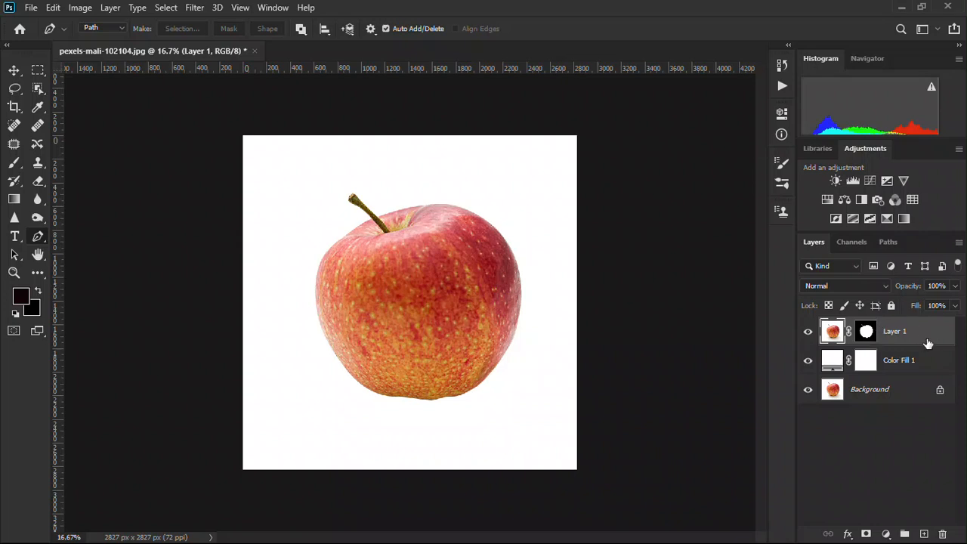
double_click(897, 334)
type("a")
key("Return")
double_click(886, 332)
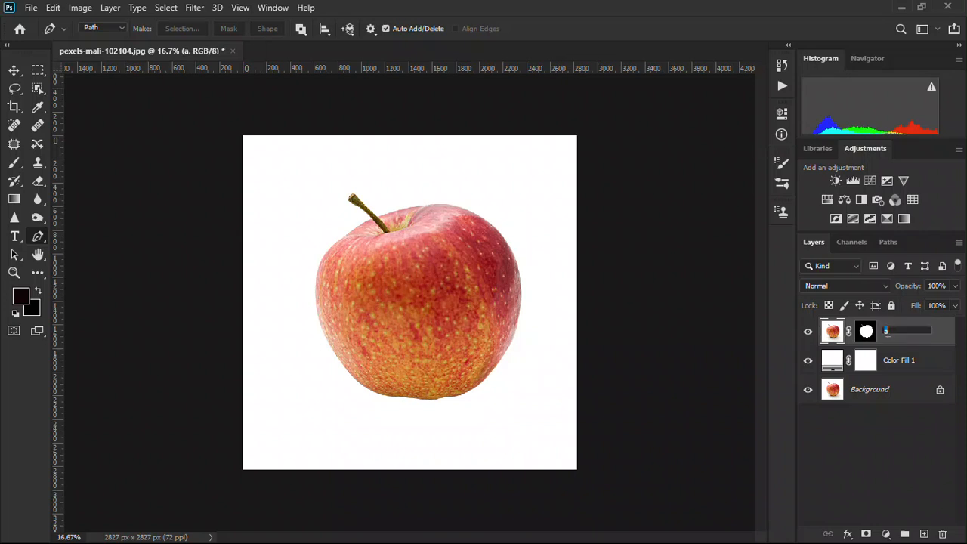
type("Product")
key("Return")
Add a Drop Shadow layer style with its preset settings to the Product layer and inspect the apple's edges
double_click(943, 337)
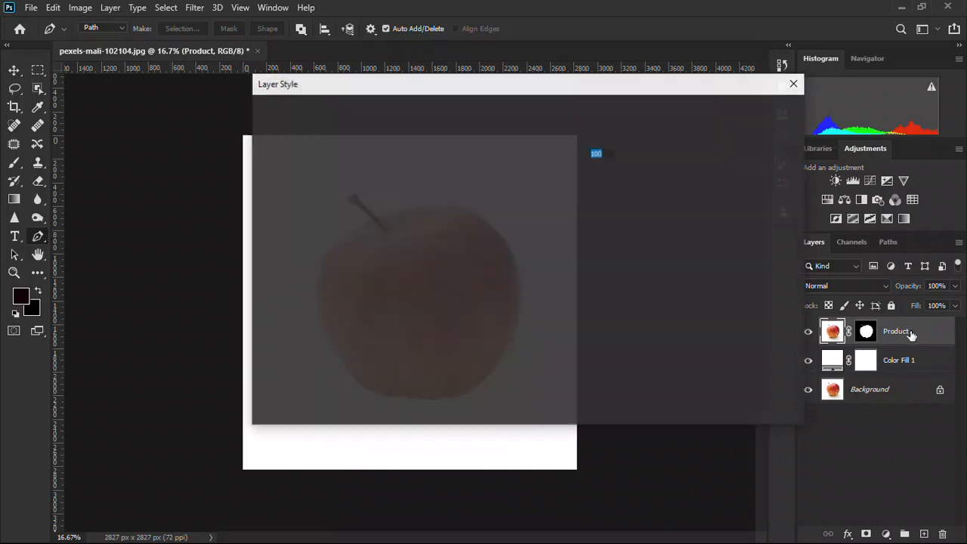
mouse_move(380, 86)
left_mouse_down()
mouse_move(361, 48)
mouse_move(375, 74)
left_mouse_up()
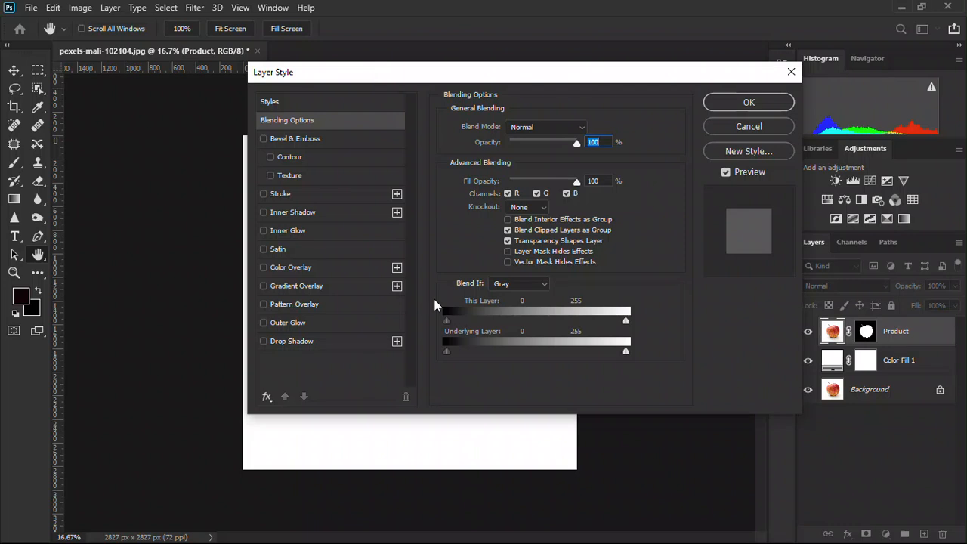
left_click(281, 341)
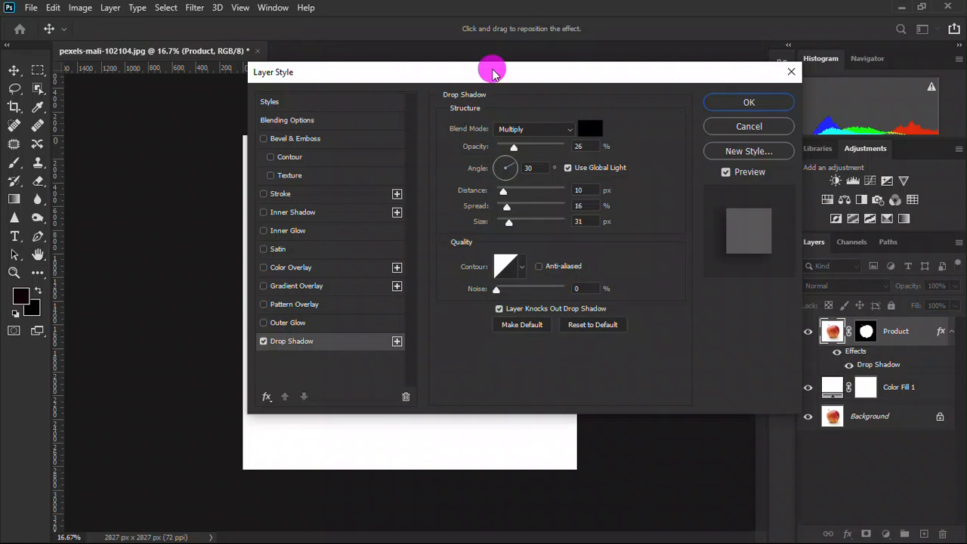
left_click_drag(707, 45, 742, 62)
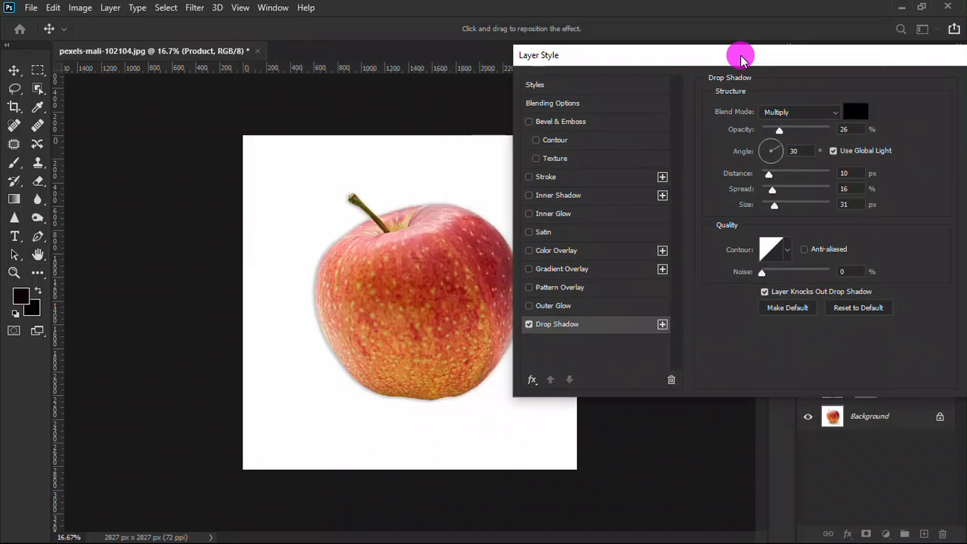
scroll(462, 265, "up", 3)
left_click_drag(463, 266, 295, 253)
scroll(370, 287, "up", 1)
left_click_drag(370, 287, 232, 281)
scroll(288, 292, "up", 1)
left_click_drag(384, 306, 213, 276)
key("Return")
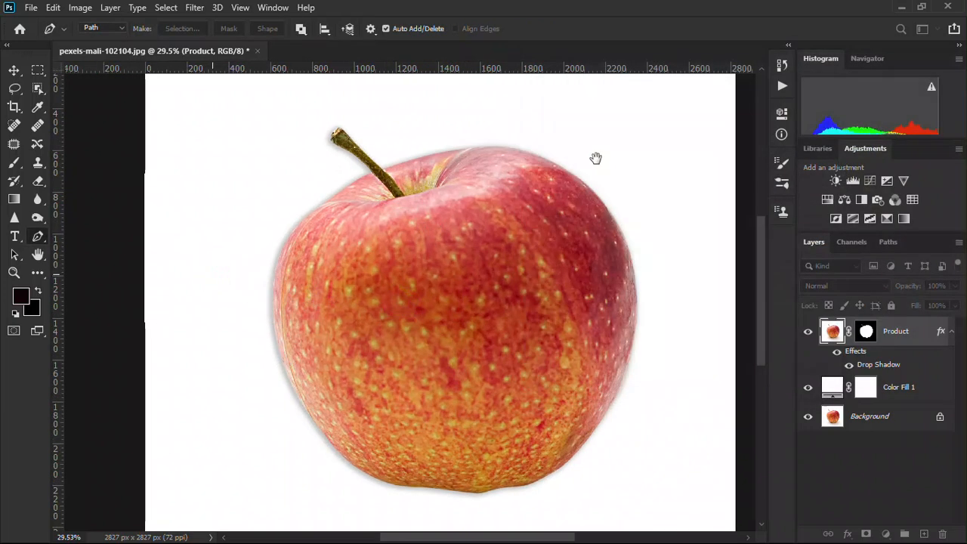
left_click_drag(445, 278, 339, 262)
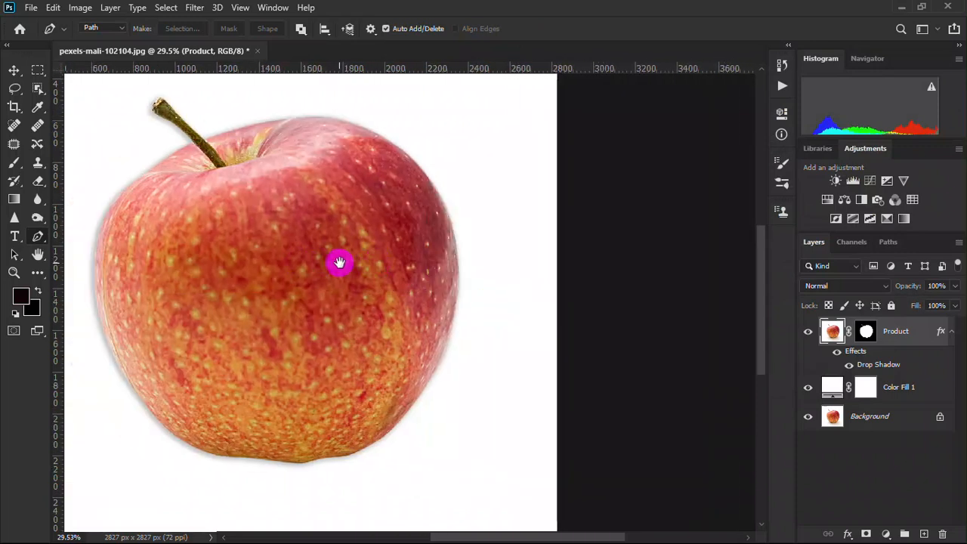
Reopen the Product layer's drop shadow settings and raise the shadow opacity to 30%
left_click(912, 368)
double_click(912, 368)
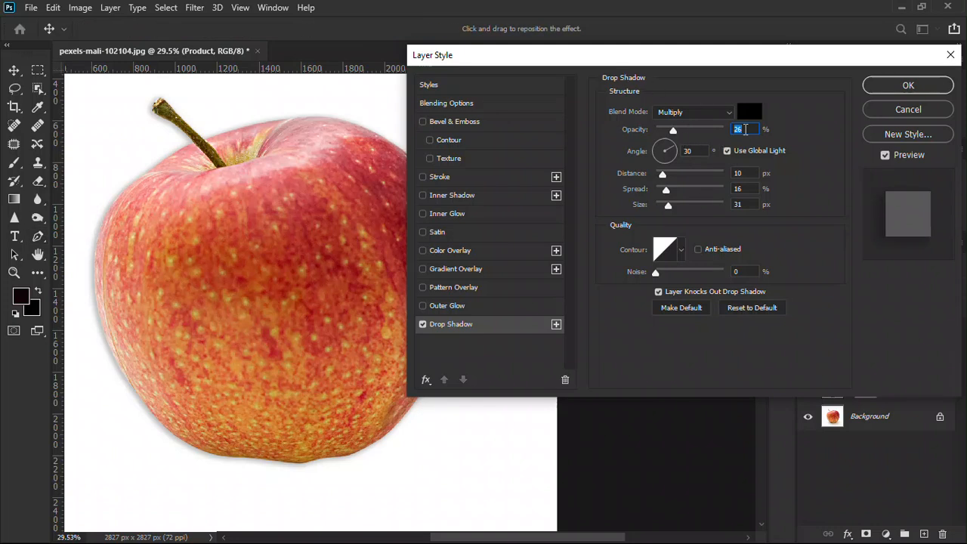
key("Up")
key("Up")
key("Up")
key("Up")
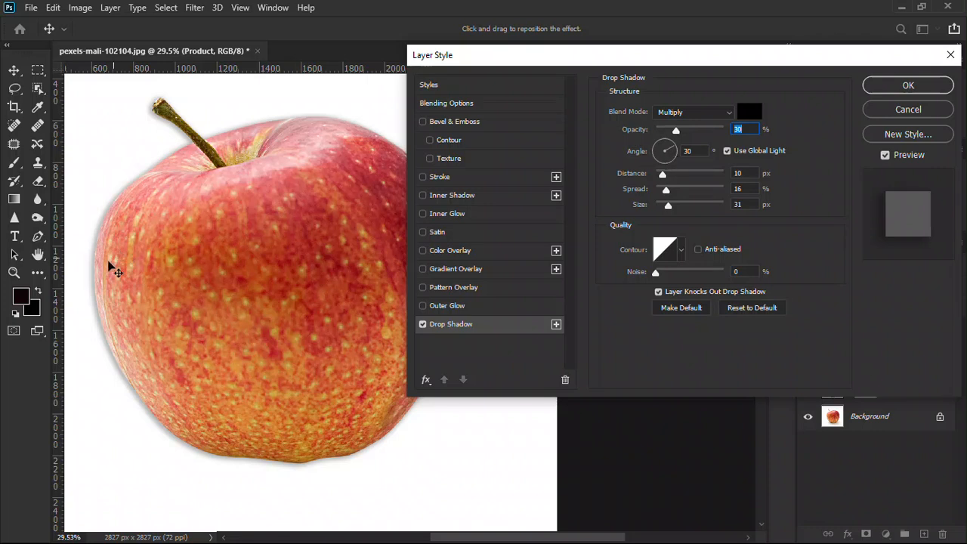
Set the drop shadow's distance to 18 px, spread to 28% and size to 158 px
left_click(669, 177)
mouse_move(670, 178)
left_mouse_down()
mouse_move(703, 178)
mouse_move(676, 173)
left_mouse_up()
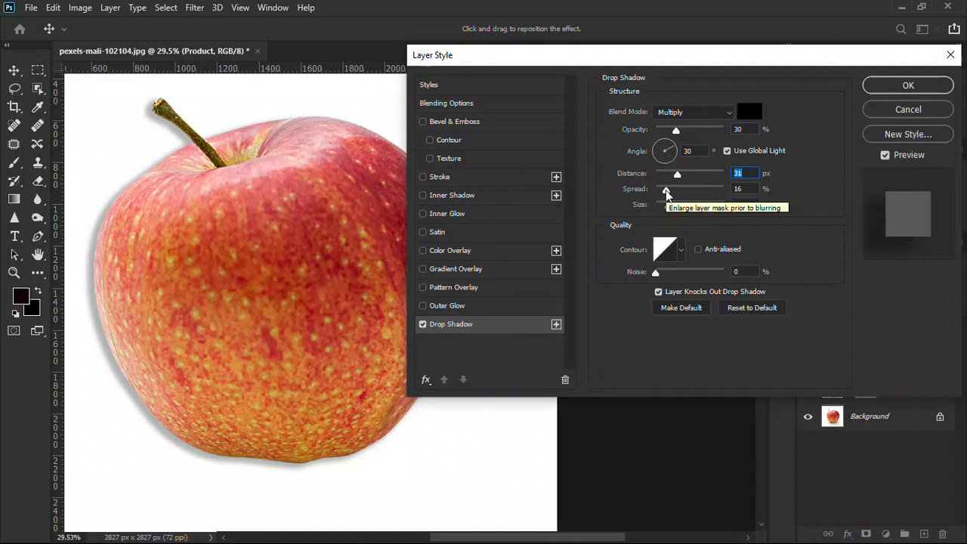
mouse_move(666, 193)
left_mouse_down()
mouse_move(717, 193)
mouse_move(668, 195)
left_mouse_up()
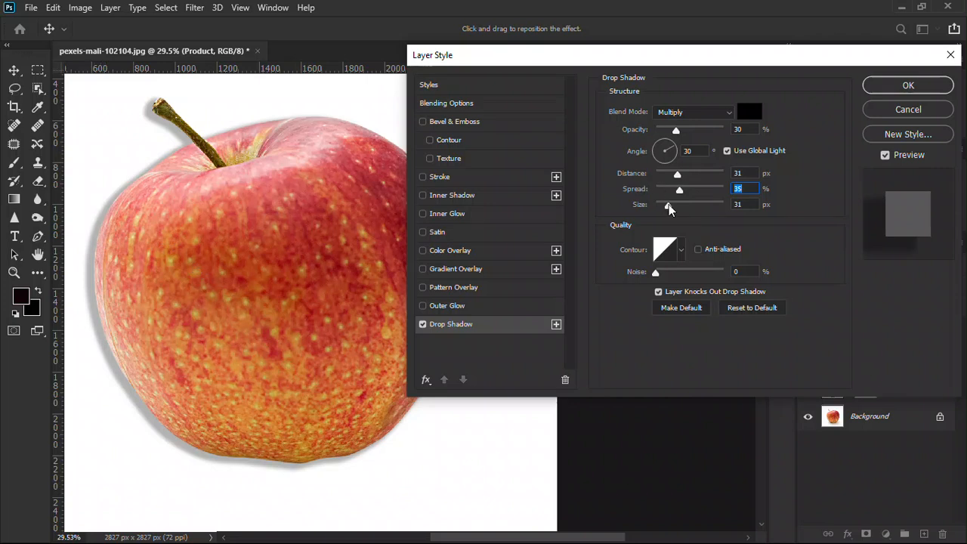
left_click_drag(668, 212, 703, 206)
left_click(669, 173)
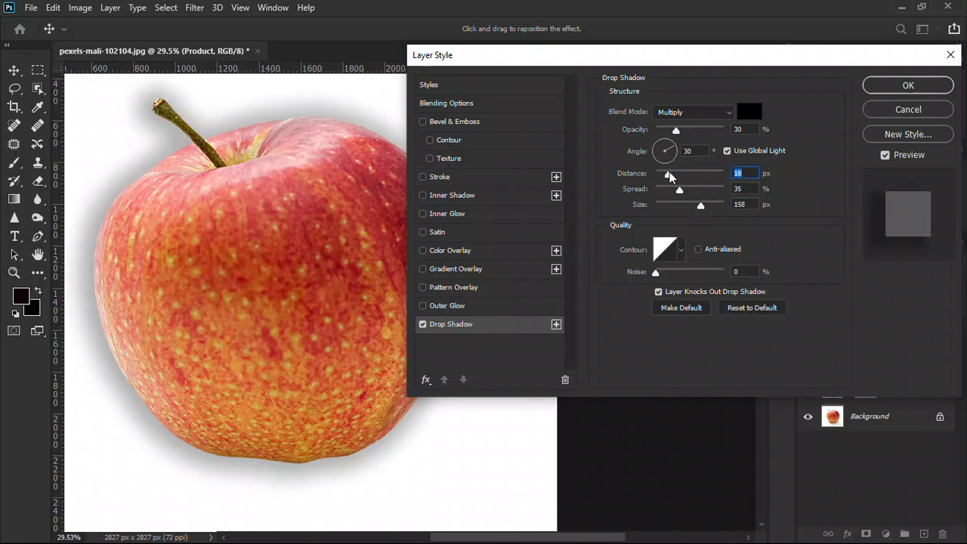
left_click_drag(678, 189, 676, 191)
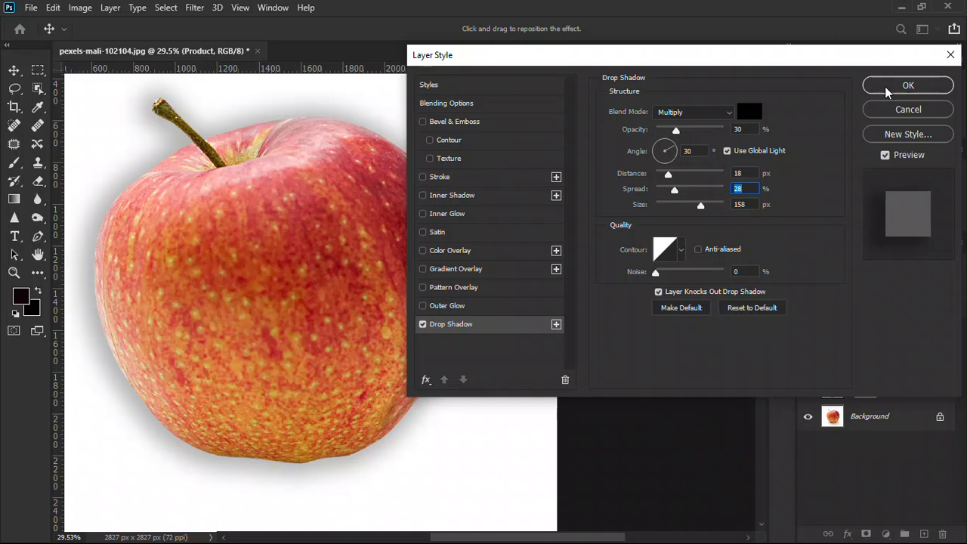
left_click(917, 30)
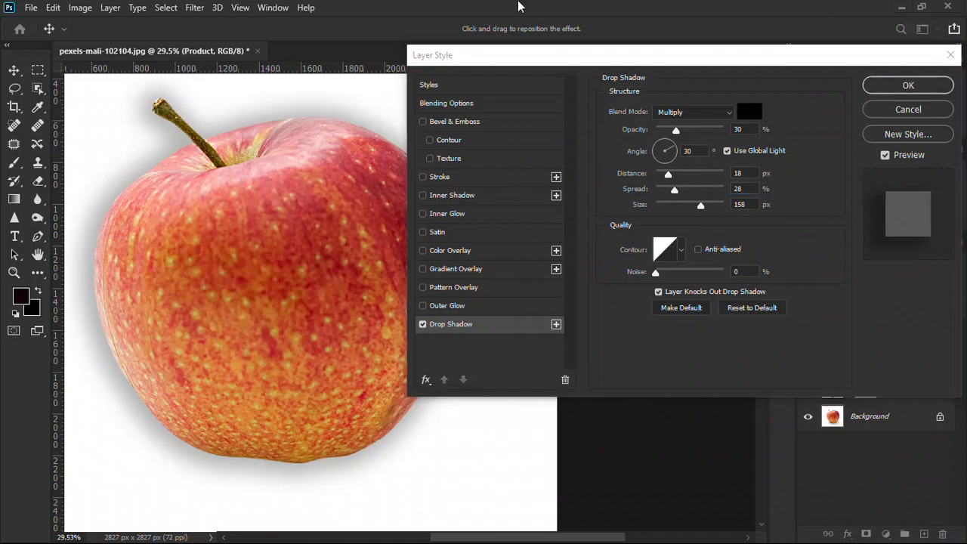
left_click(546, 54)
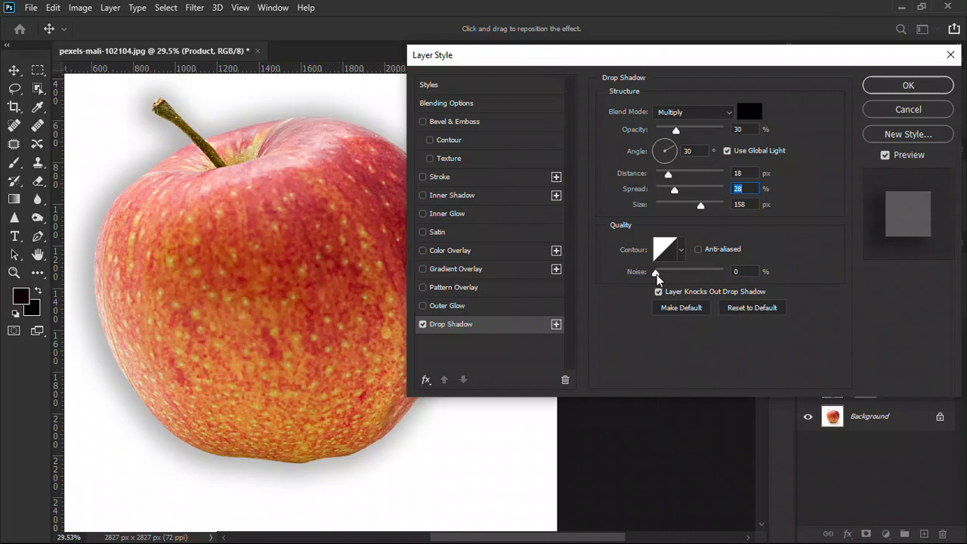
Try adding noise to the drop shadow, return the noise to 0% and apply the layer style
left_click_drag(656, 271, 681, 271)
left_click_drag(680, 272, 648, 271)
left_click(928, 87)
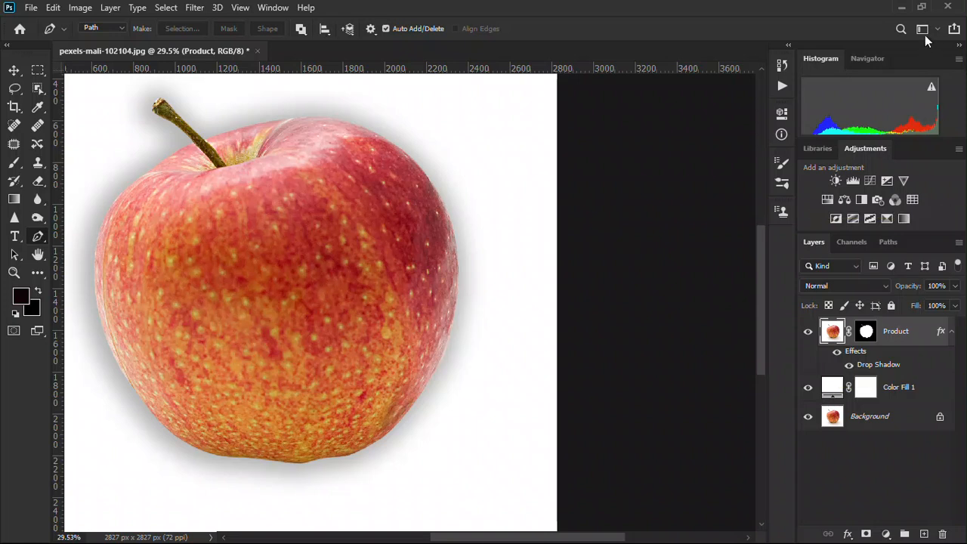
Change the Product layer's drop shadow angle to 98° and apply it
right_click(920, 367)
double_click(922, 369)
left_click(667, 156)
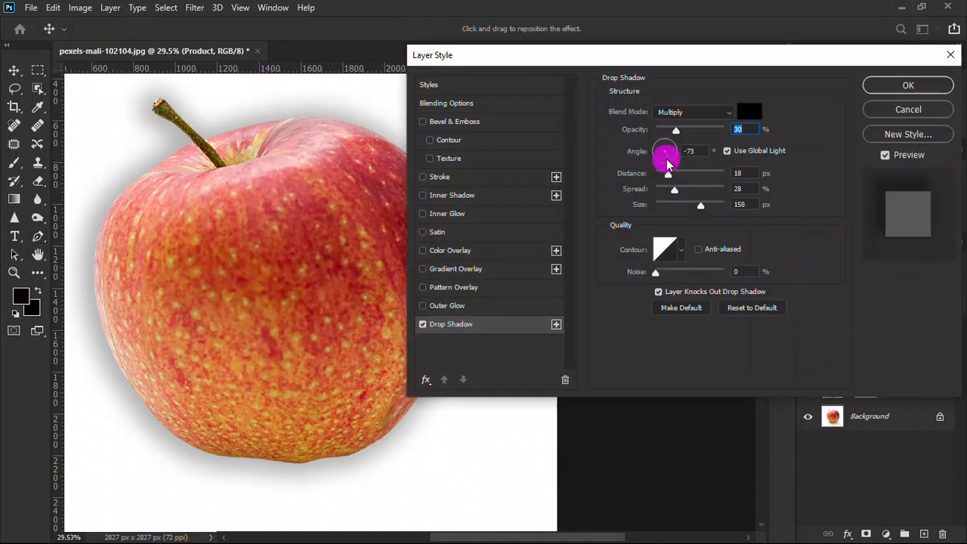
left_click(665, 155)
left_click(663, 137)
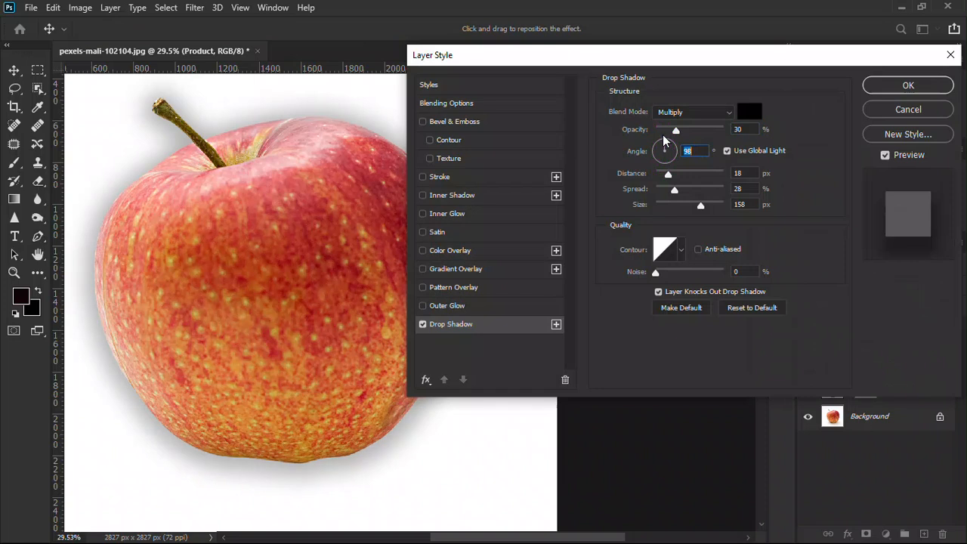
left_click(908, 86)
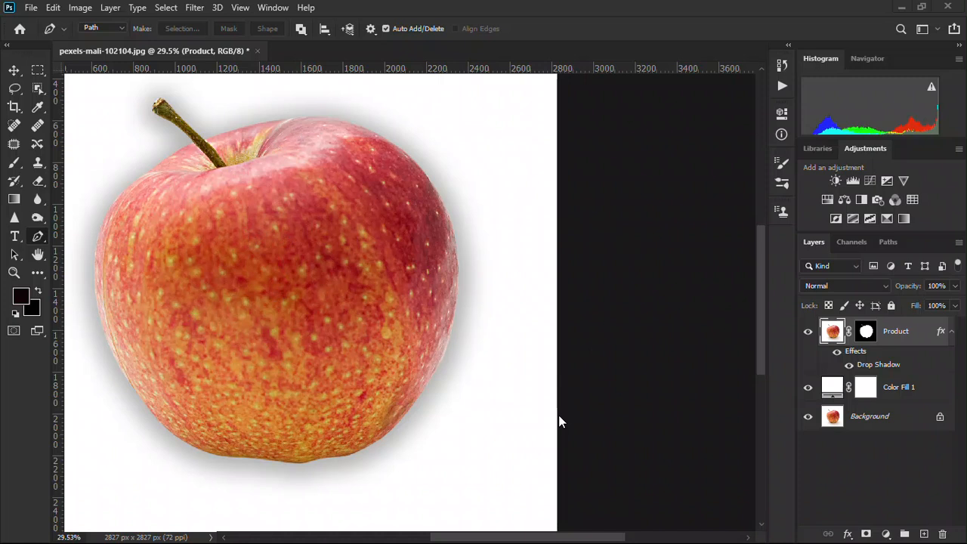
Separate the Product layer's drop shadow effect into its own layer
left_click(909, 364)
right_click(911, 367)
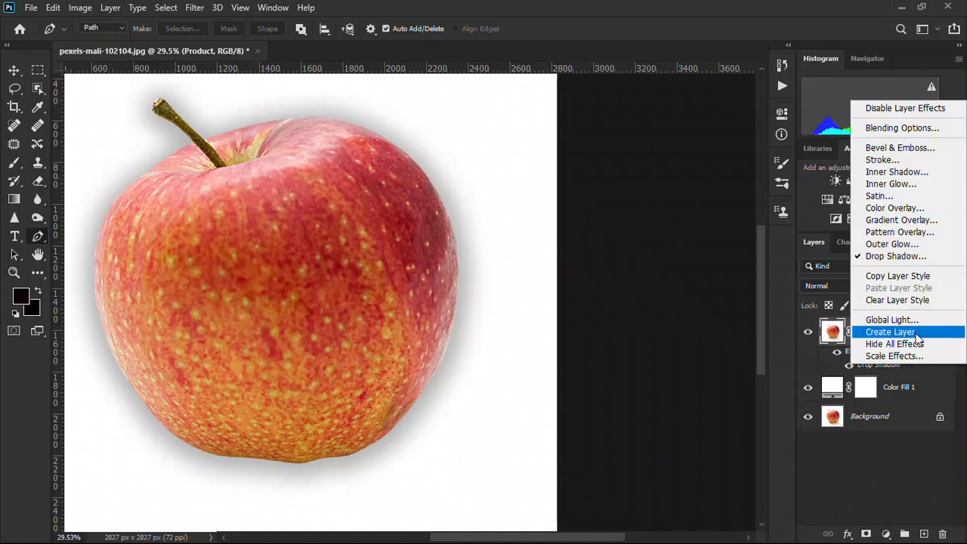
left_click(915, 334)
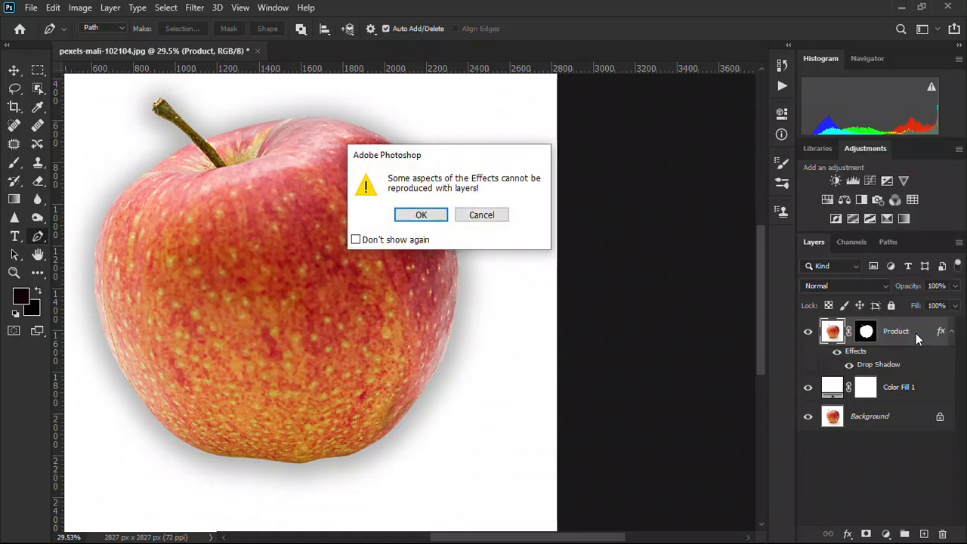
left_click(421, 215)
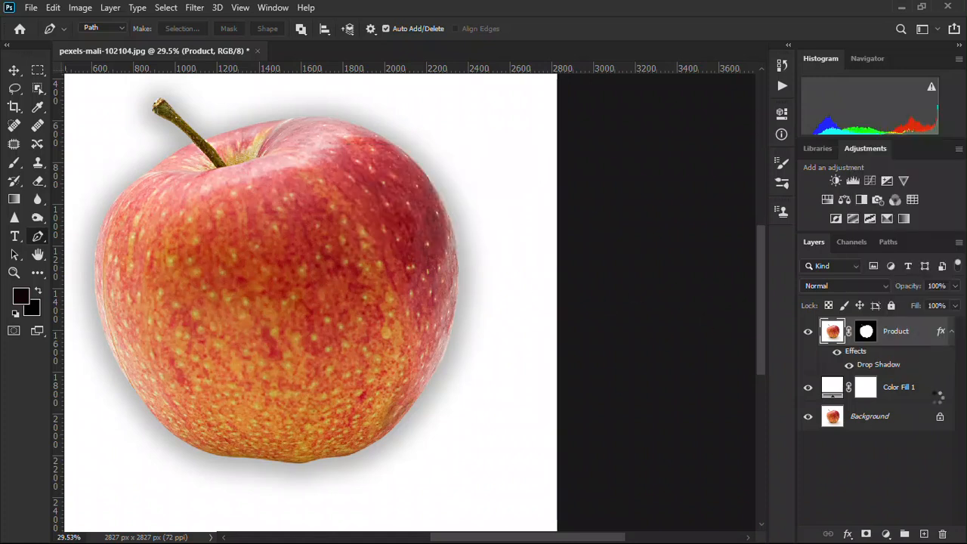
Select the separated drop shadow layer and inspect it by briefly hiding the Product layer
left_click(867, 364)
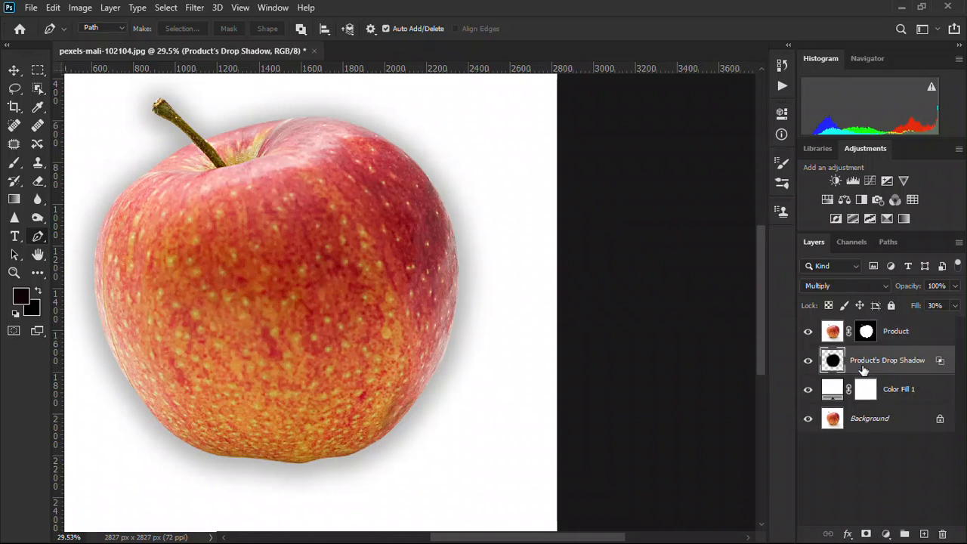
left_click(808, 333)
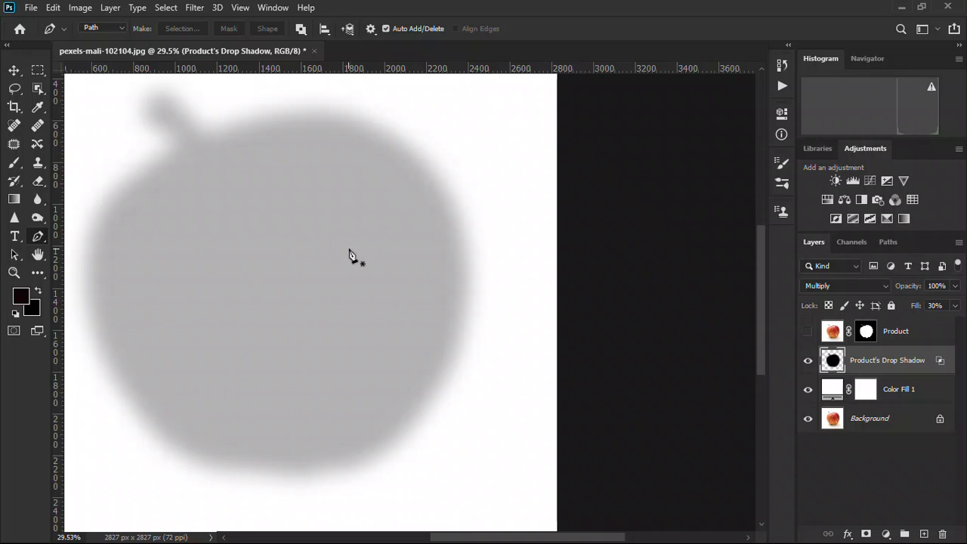
left_click(807, 332)
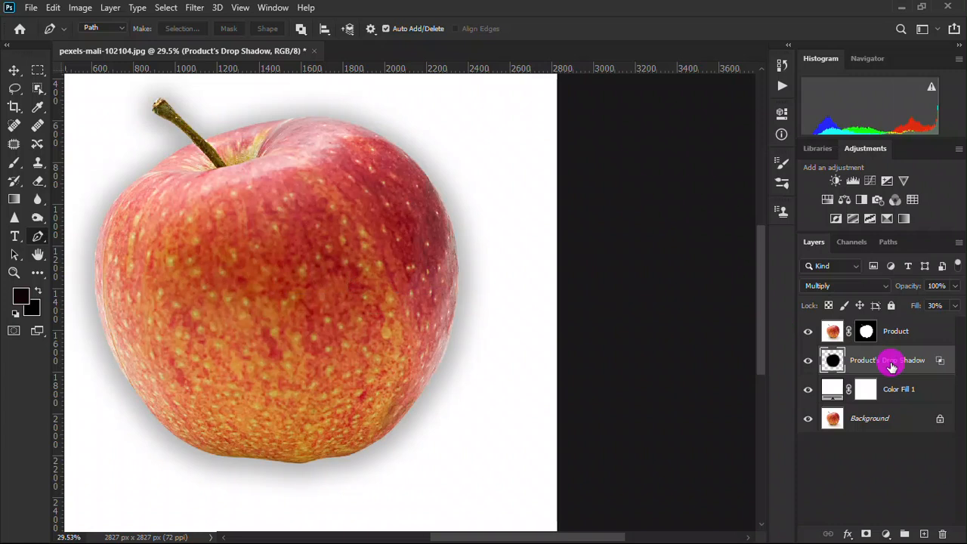
Move the drop shadow layer slightly to the left behind the apple with the Move tool
scroll(390, 392, "down", 1)
left_click_drag(340, 344, 424, 363)
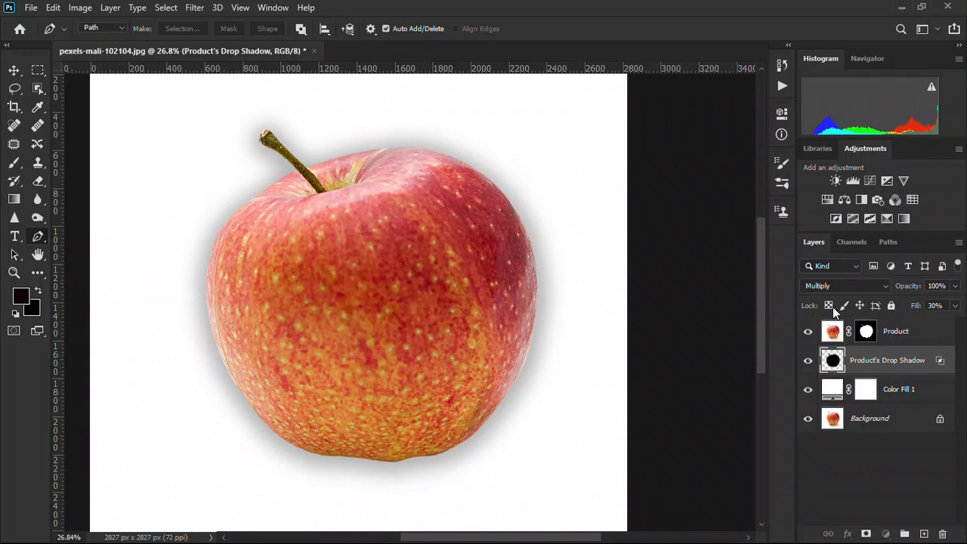
left_click(14, 70)
mouse_move(233, 201)
left_mouse_down()
mouse_move(173, 227)
mouse_move(219, 202)
left_mouse_up()
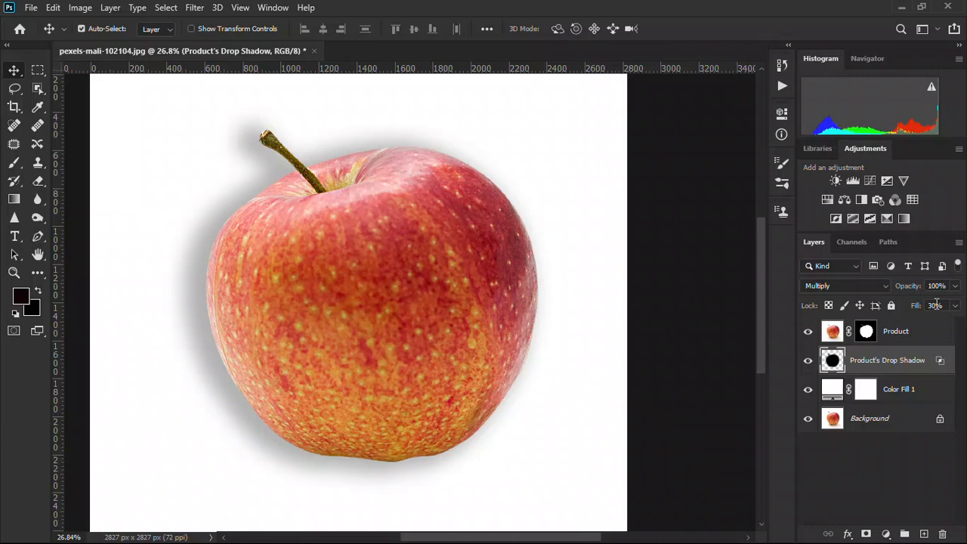
Try raising the drop shadow layer's fill to 100%, and undo the change
left_click_drag(916, 305, 960, 301)
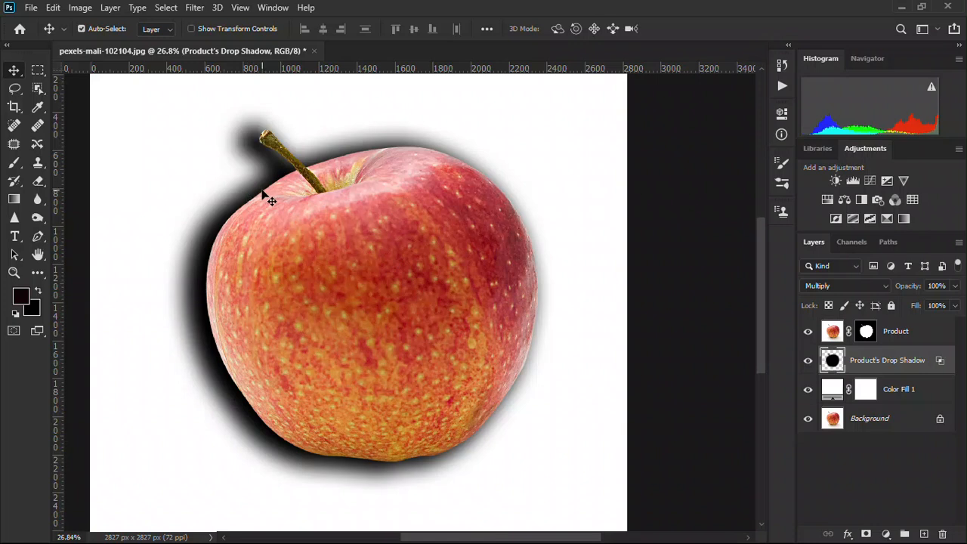
key("ctrl")
key("ctrl+z")
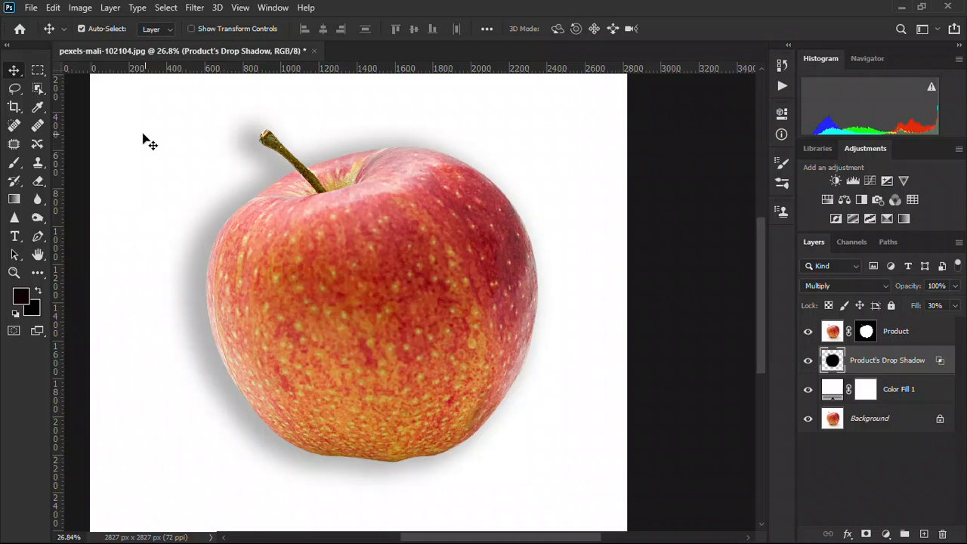
scroll(207, 291, "down", 1)
scroll(208, 292, "down", 1)
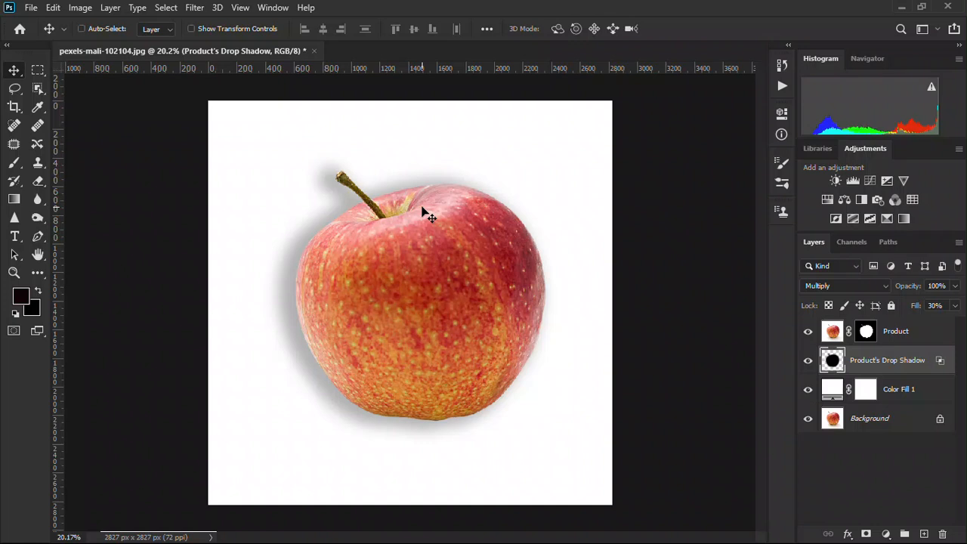
Squash the drop shadow layer into a flat ellipse under the apple, scaled to about 66% width and 9% height
key("ctrl+t")
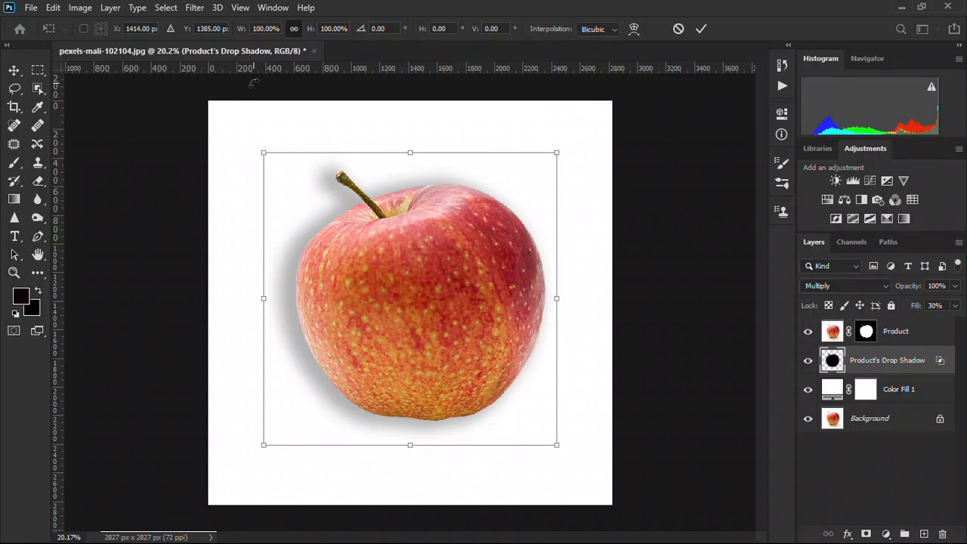
left_click_drag(409, 153, 415, 407)
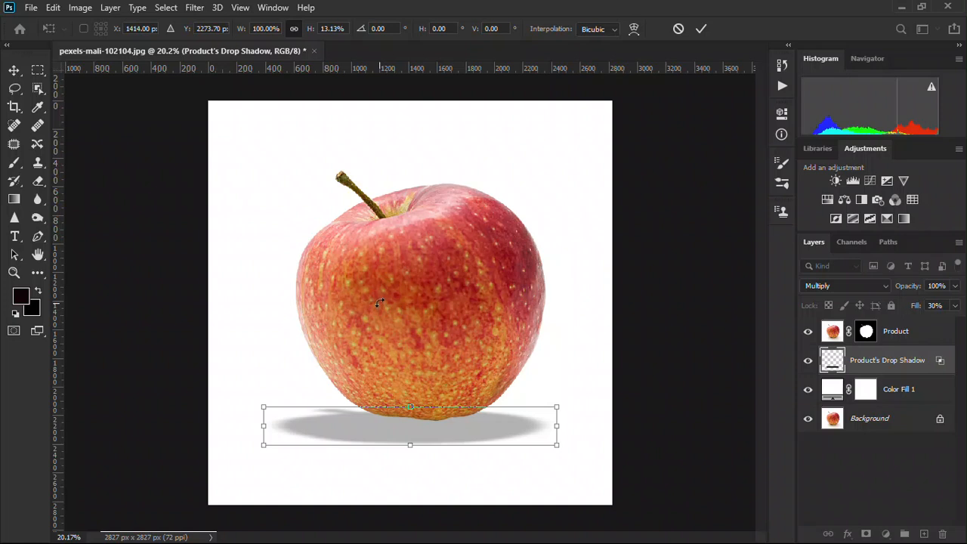
left_click_drag(414, 436, 423, 431)
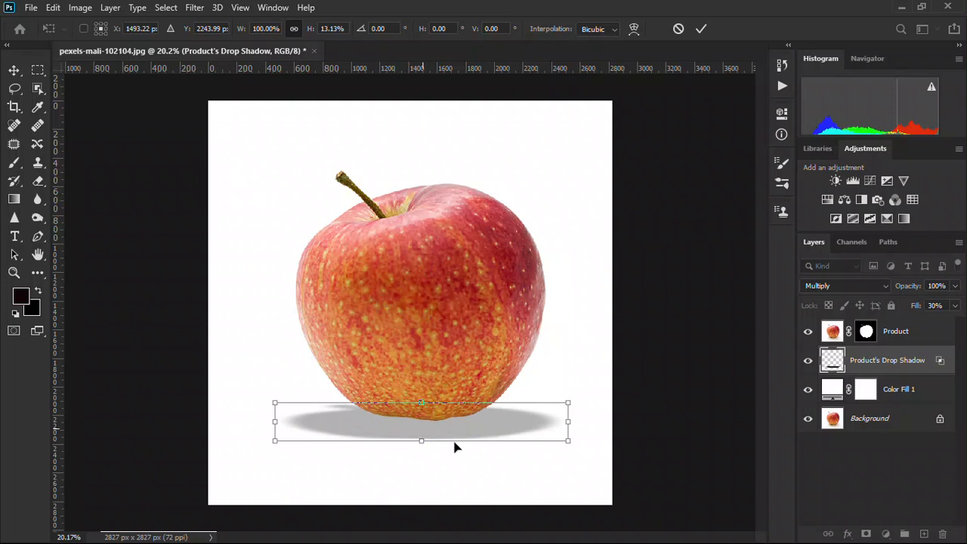
left_click(567, 420)
left_click_drag(567, 420, 516, 430)
left_click_drag(447, 432, 454, 426)
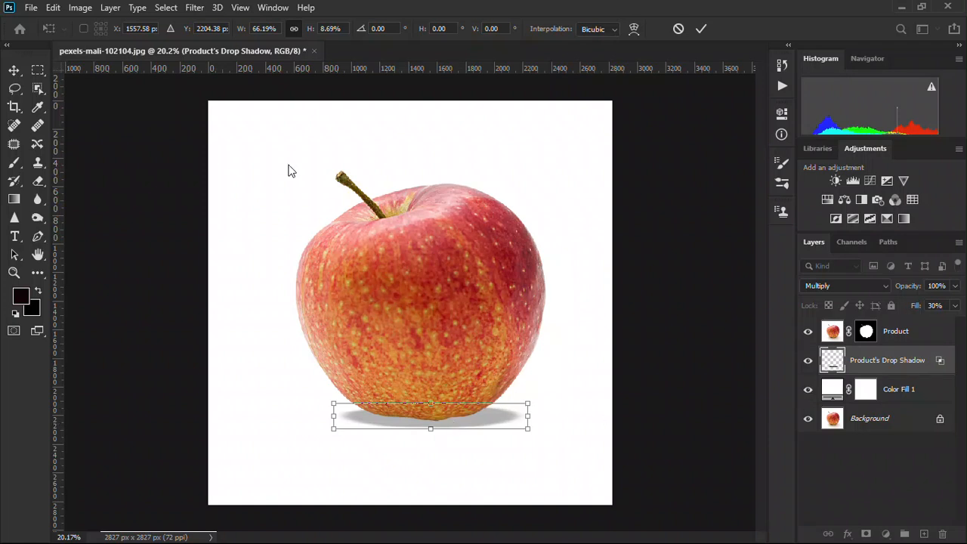
Lower the opacity of the Product's Drop Shadow layer to 29%
left_click(187, 14)
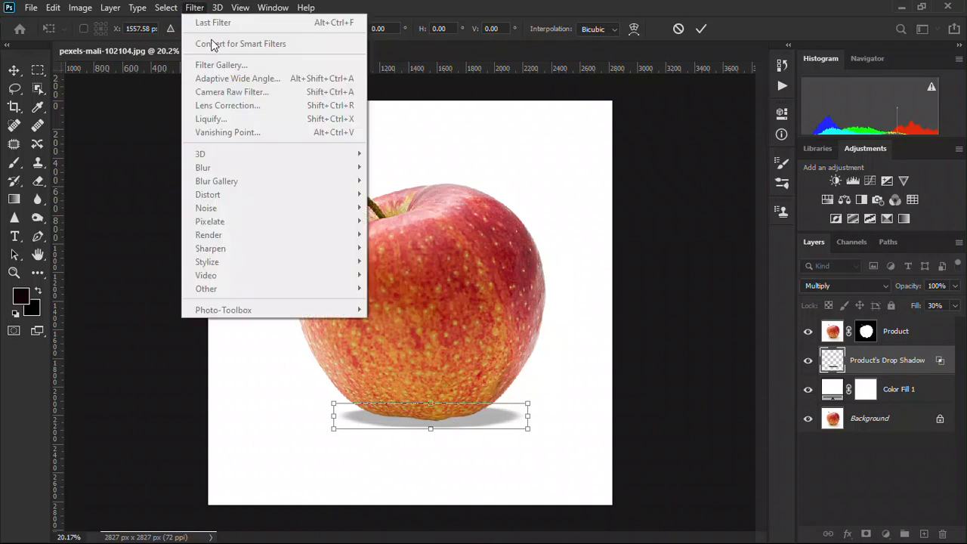
left_click(490, 336)
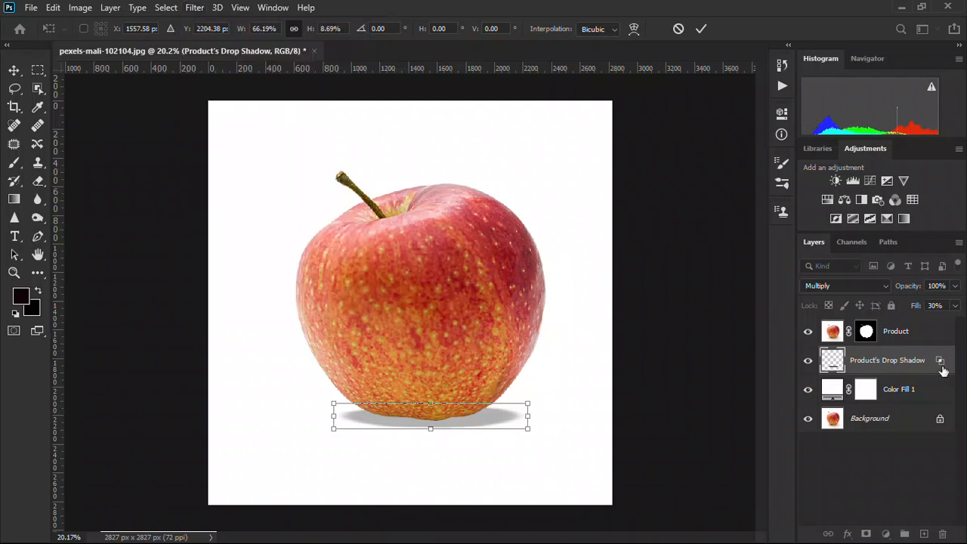
left_click(911, 287)
left_click_drag(911, 287, 884, 295)
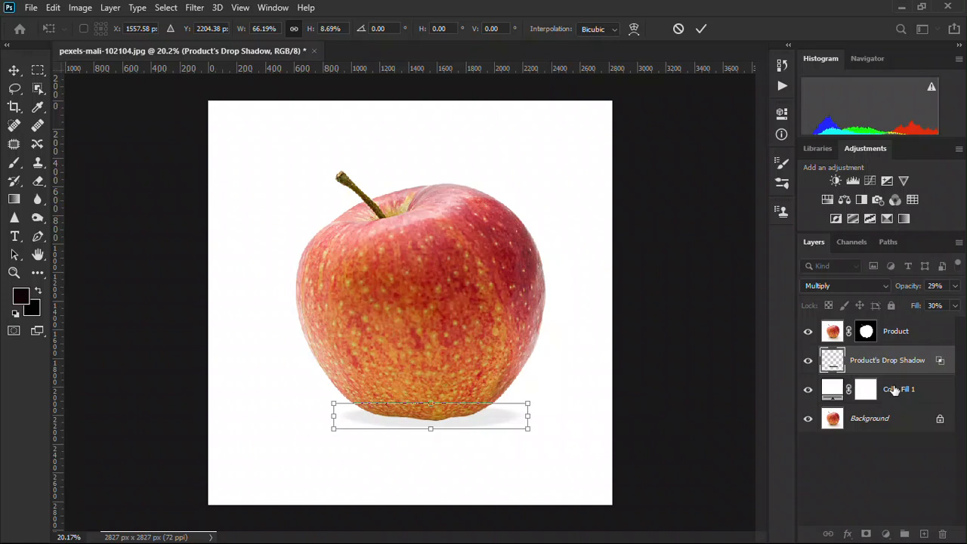
Delete the separated drop shadow layer and add a new empty layer named Shadow above Color Fill 1
left_click_drag(882, 366, 938, 536)
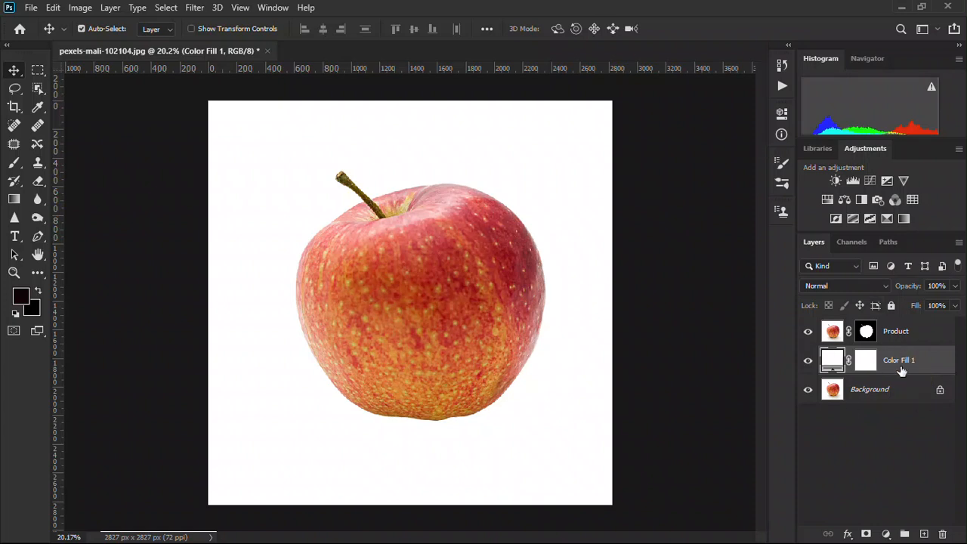
left_click(923, 534)
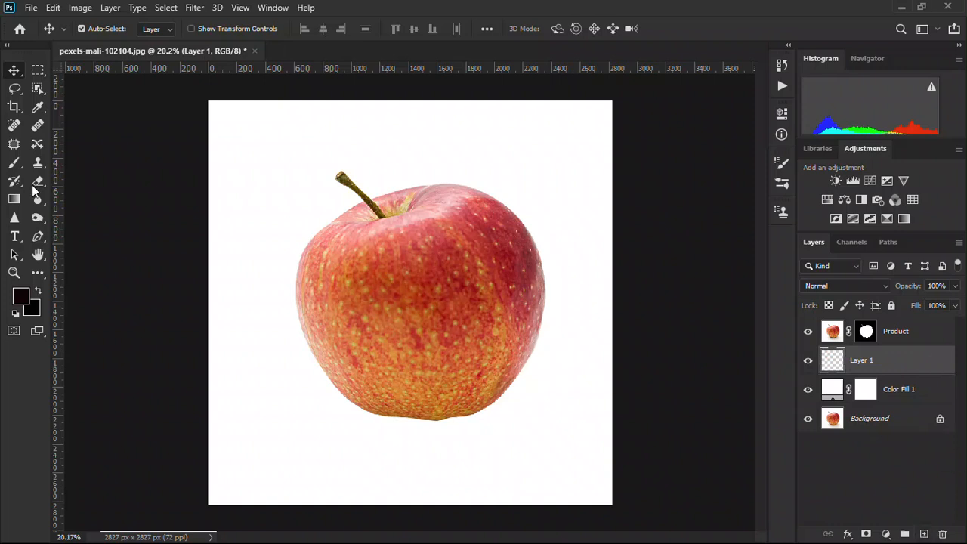
left_click(12, 165)
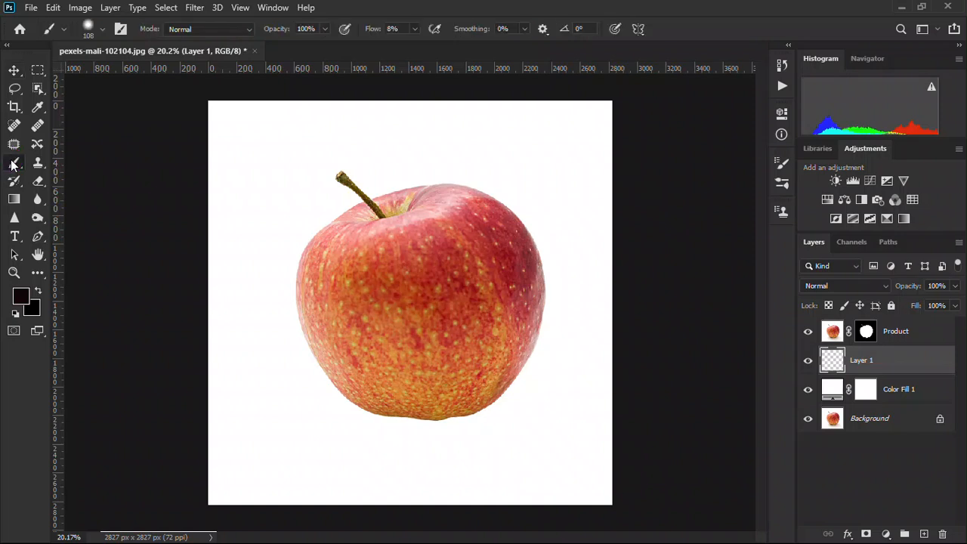
left_click(902, 29)
left_click(865, 361)
double_click(867, 361)
type("Shadow")
key("Return")
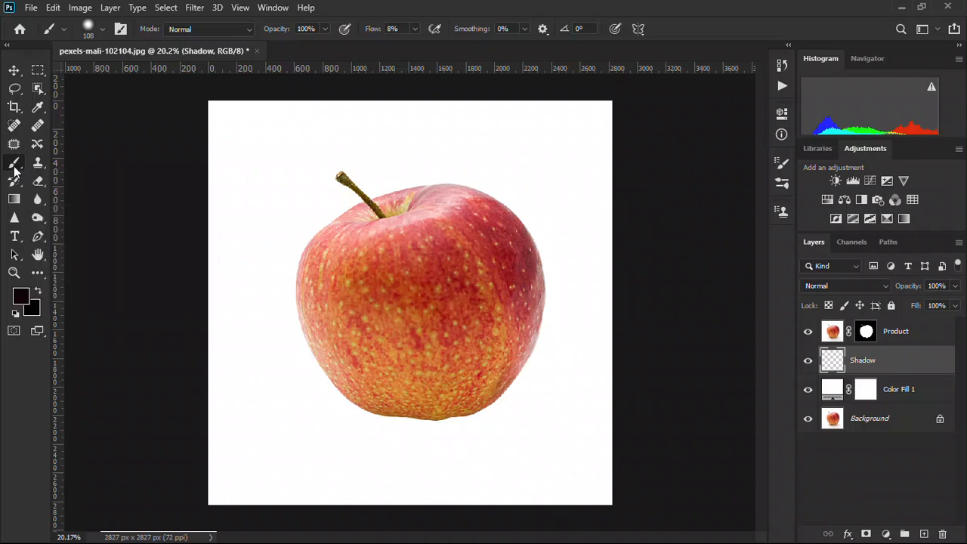
Set the foreground colour to pure black for painting with the Brush tool
left_click(18, 297)
left_click(332, 454)
left_click(265, 537)
left_click(759, 128)
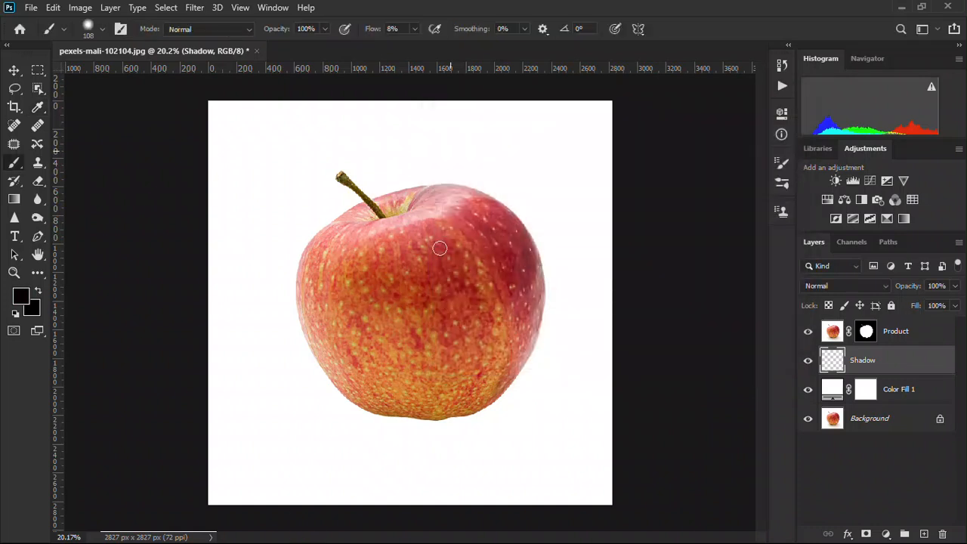
Enlarge the soft round brush to about 2468 px, keeping its hardness at 0%
right_click(315, 359)
left_click_drag(423, 376, 384, 382)
right_click(352, 244)
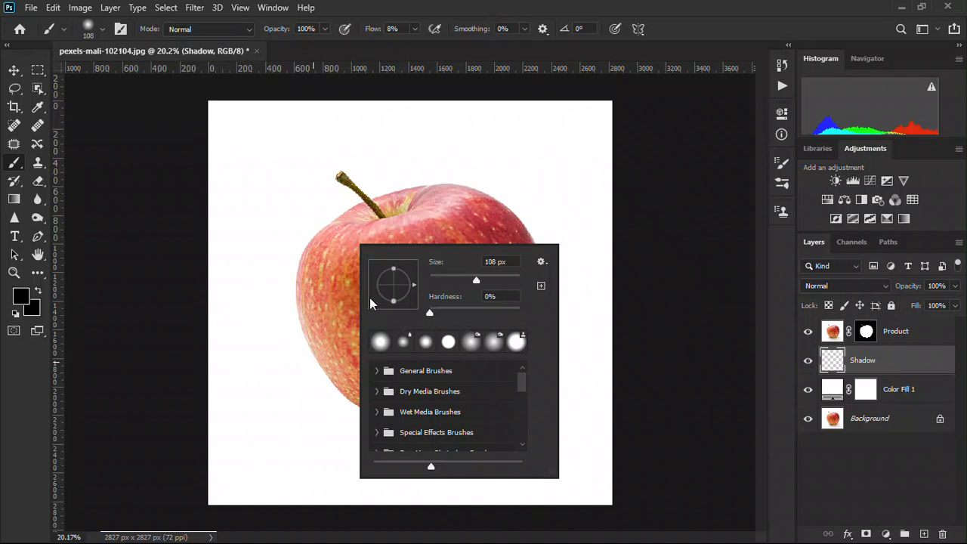
mouse_move(343, 245)
left_mouse_down()
mouse_move(341, 256)
mouse_move(486, 316)
mouse_move(440, 310)
left_mouse_up()
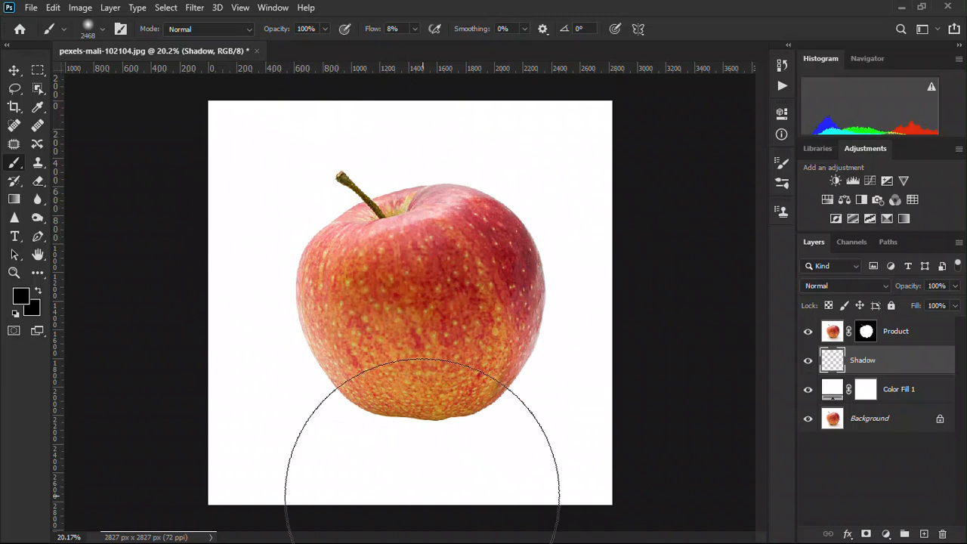
Try a shadow dab at 8% flow below the apple, undo it, and set the brush flow to 100%
left_click(385, 423)
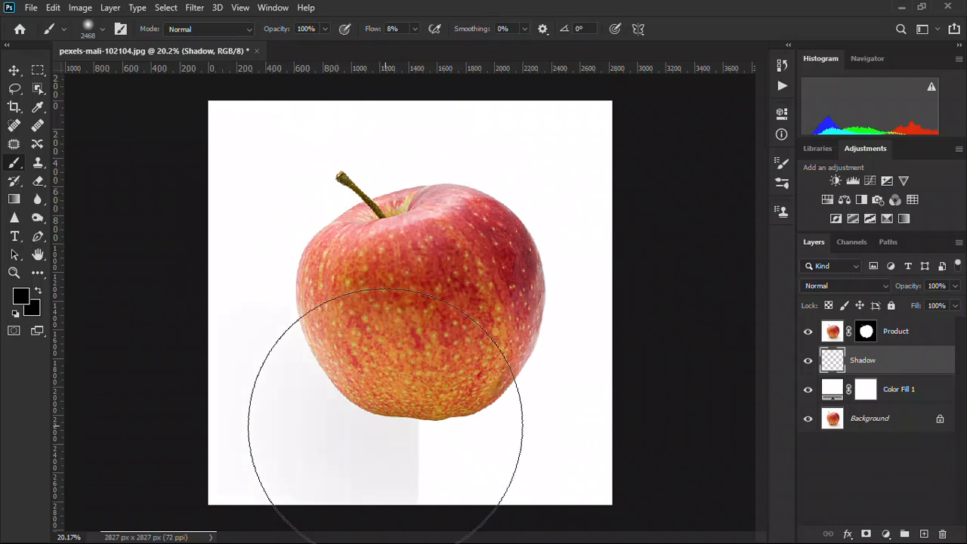
key("ctrl+z")
left_click(376, 31)
left_click_drag(375, 31, 597, 34)
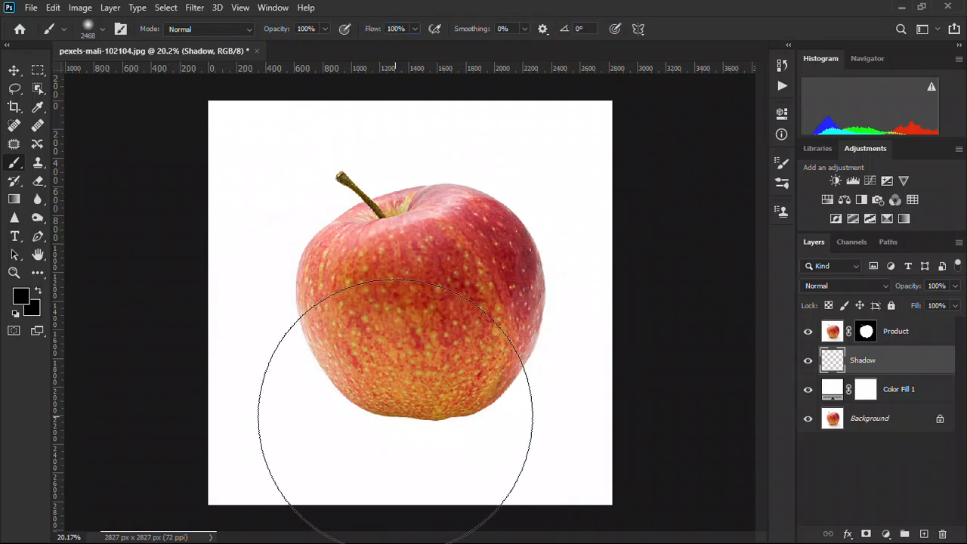
Try painting a large black dab near the canvas's lower edge and moving it up behind the apple, and undo both changes
key("ctrl+shift+z")
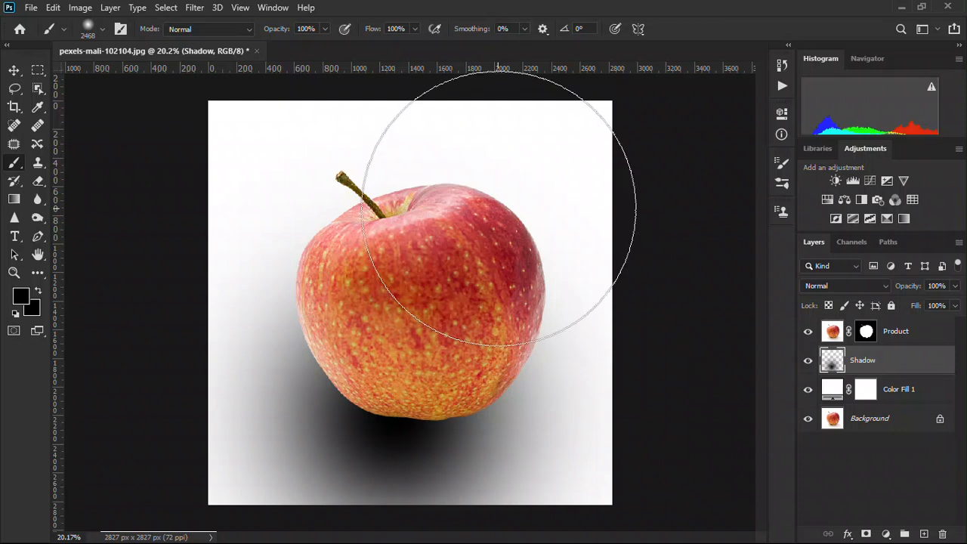
left_click(12, 70)
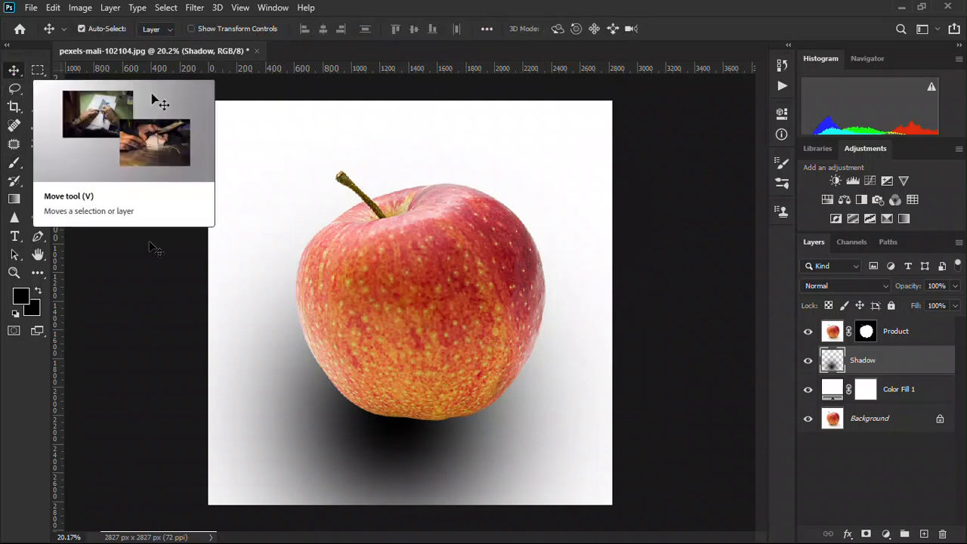
left_click_drag(358, 361, 366, 394)
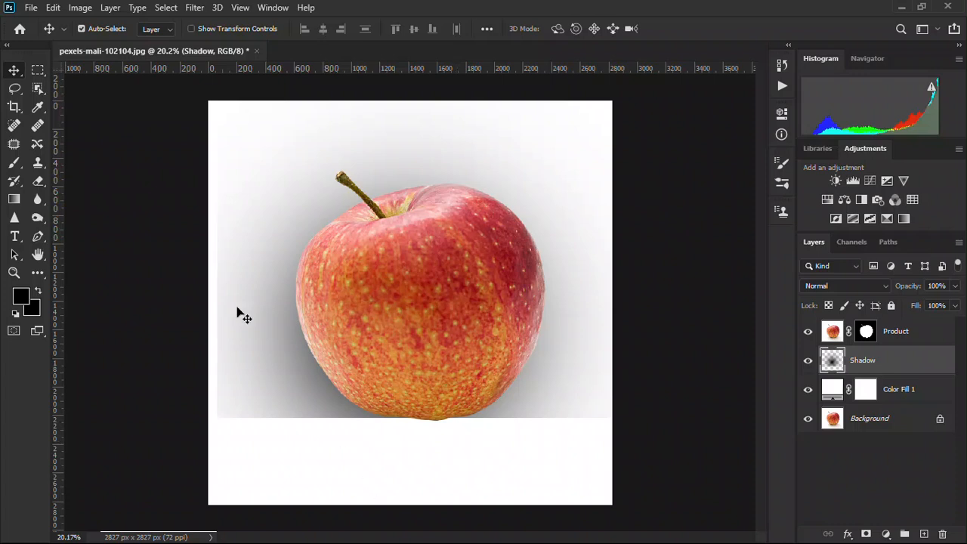
left_click(14, 161)
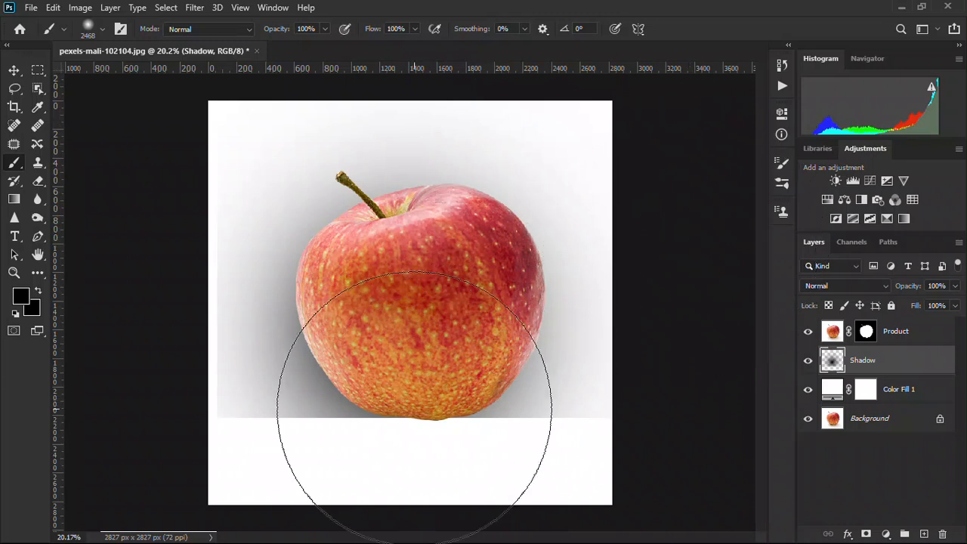
key("ctrl+z")
key("ctrl+z")
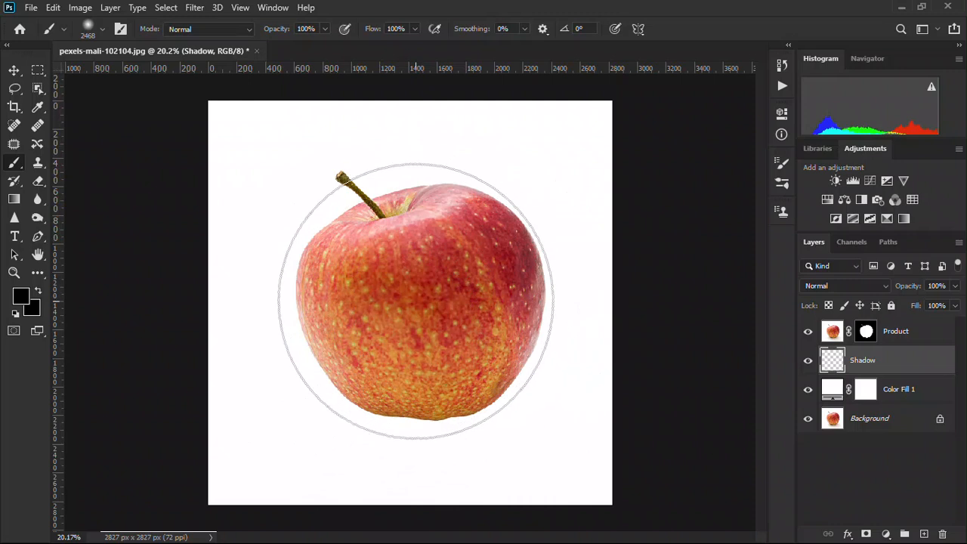
Paint one soft black dab at the canvas centre on the Shadow layer and flatten it to about 60% width and 6% height
left_click(415, 300)
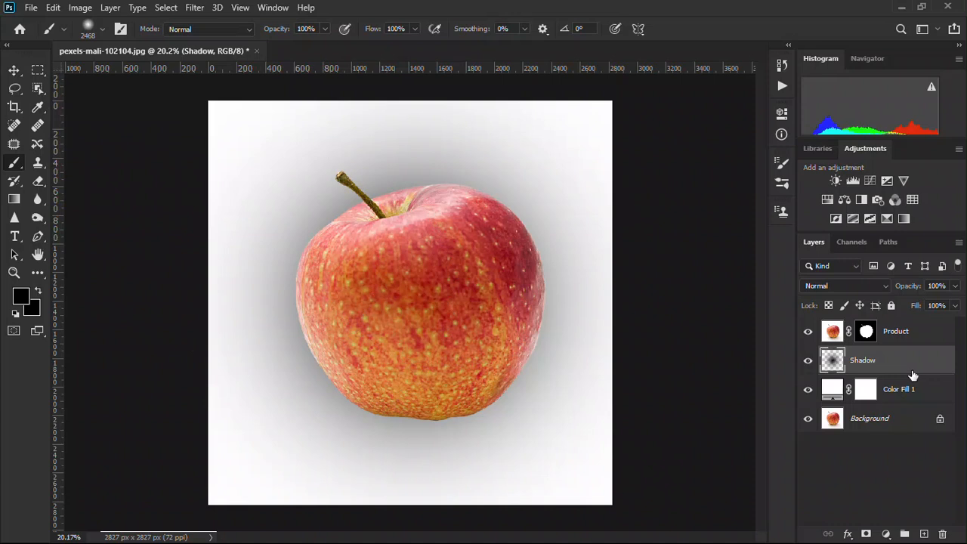
key("ctrl+t")
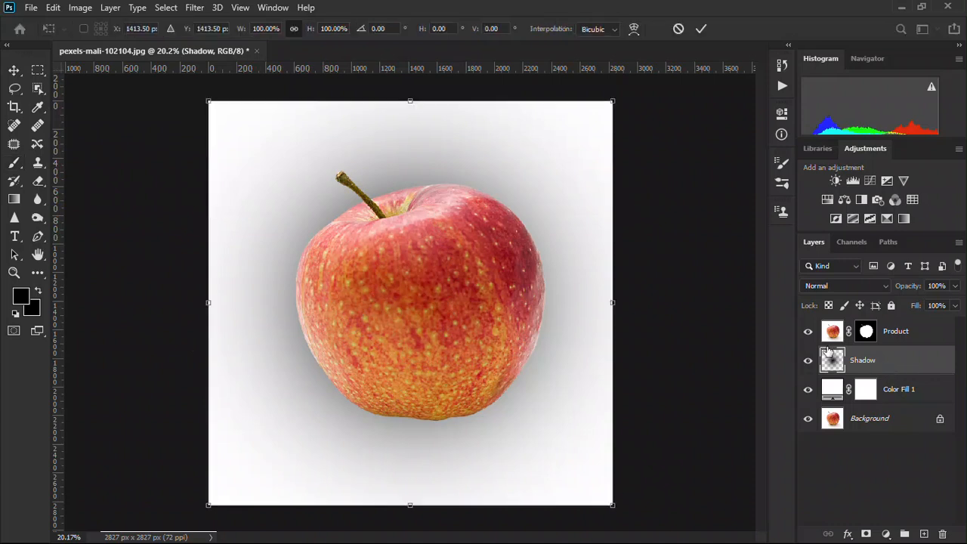
left_click_drag(408, 101, 427, 463)
left_click_drag(612, 483, 538, 484)
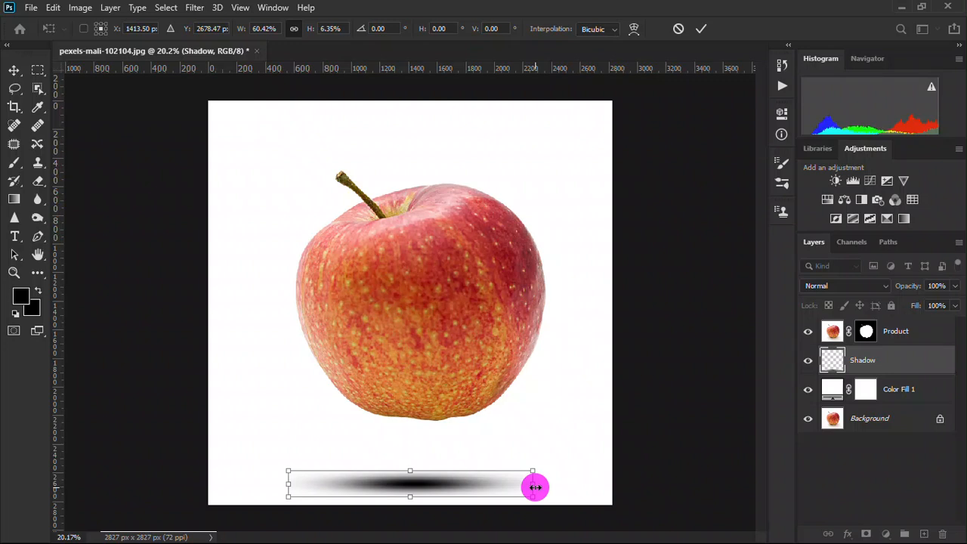
Move the flattened shadow under the apple's base, narrow it to about 59% width, and nudge it vertically into contact
left_click_drag(417, 486, 423, 415)
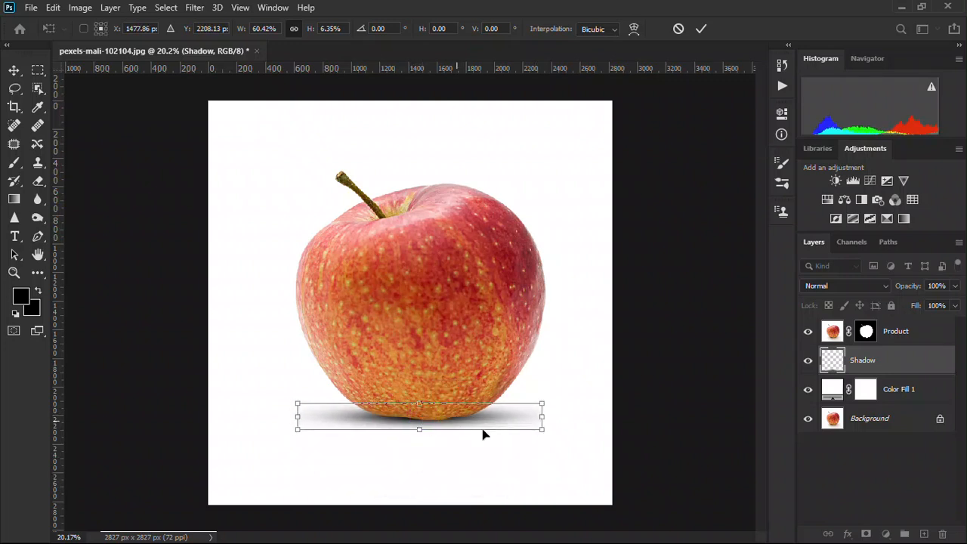
left_click_drag(541, 418, 538, 417)
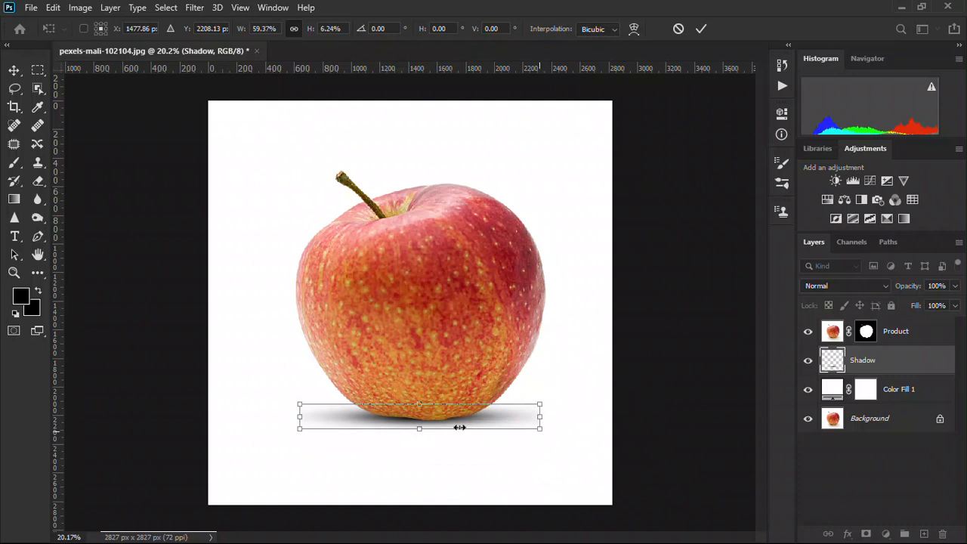
key("Down")
key("Up")
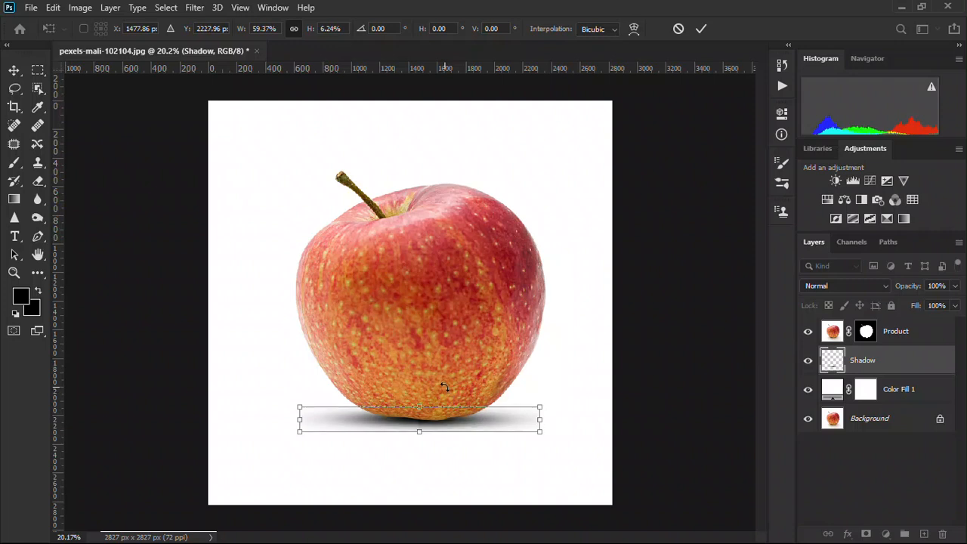
key("Up")
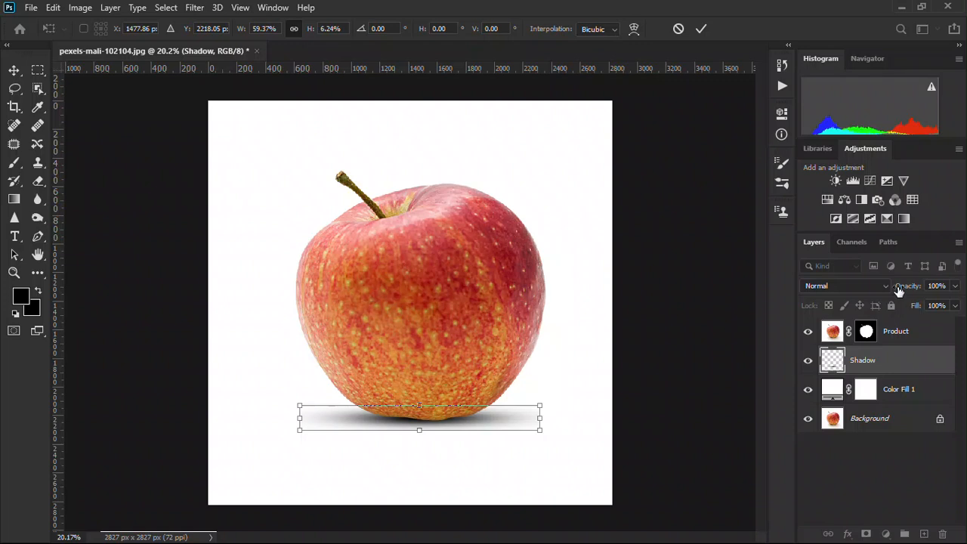
Lower the Shadow layer's opacity to 57%, narrow the shadow slightly, and apply the transform
left_click_drag(918, 285, 895, 292)
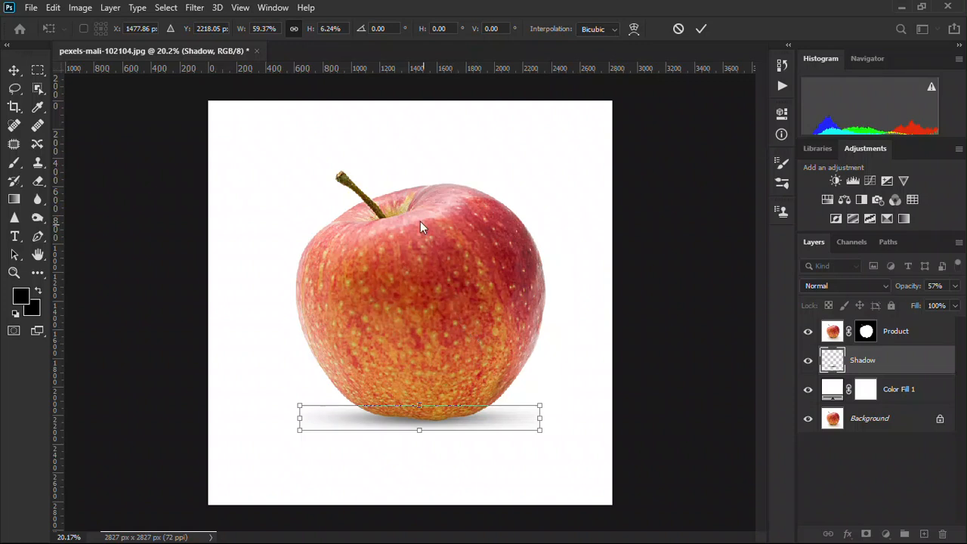
left_click_drag(541, 419, 536, 421)
left_click(701, 29)
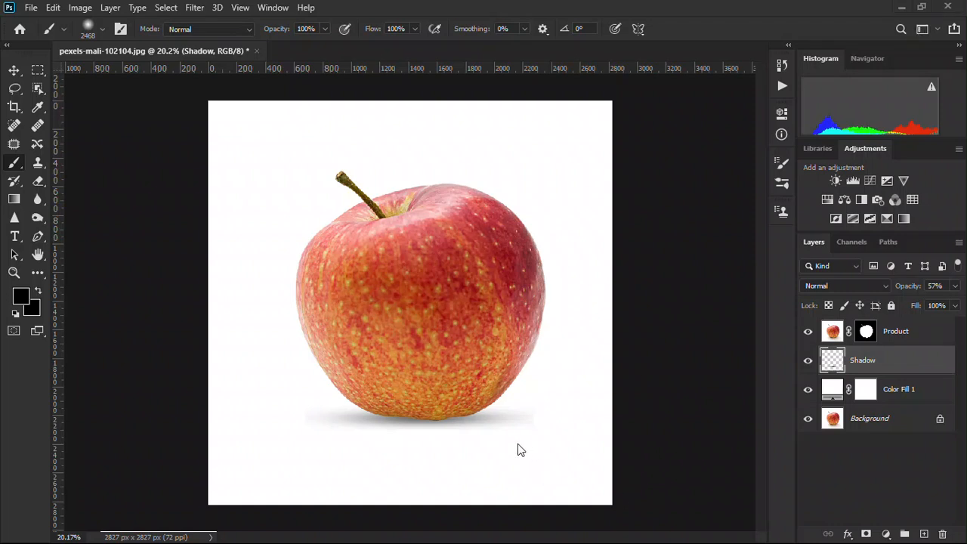
Hide the Shadow layer and duplicate the Product layer together with its mask
left_click(805, 364)
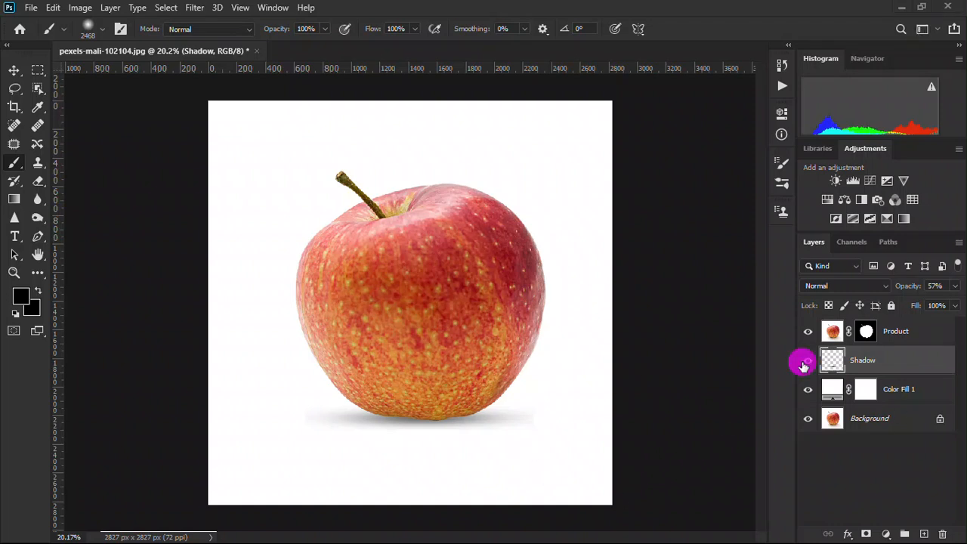
left_click(804, 363)
left_click(913, 335)
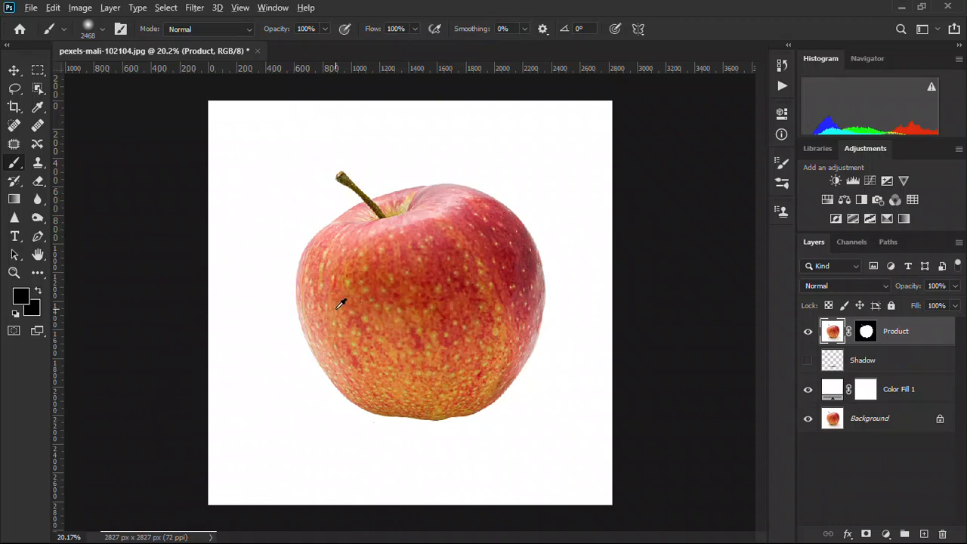
scroll(436, 267, "down", 1)
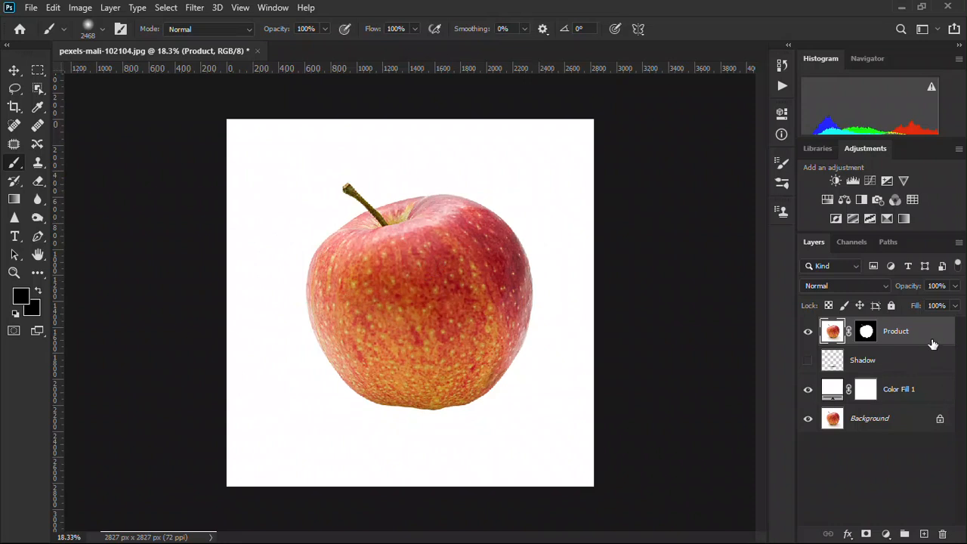
key("ctrl+j")
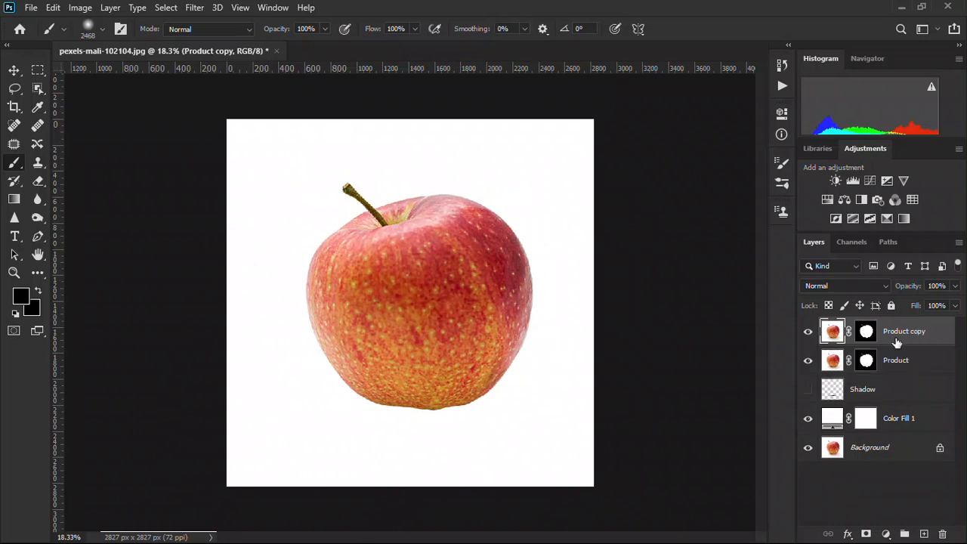
key("ctrl+t")
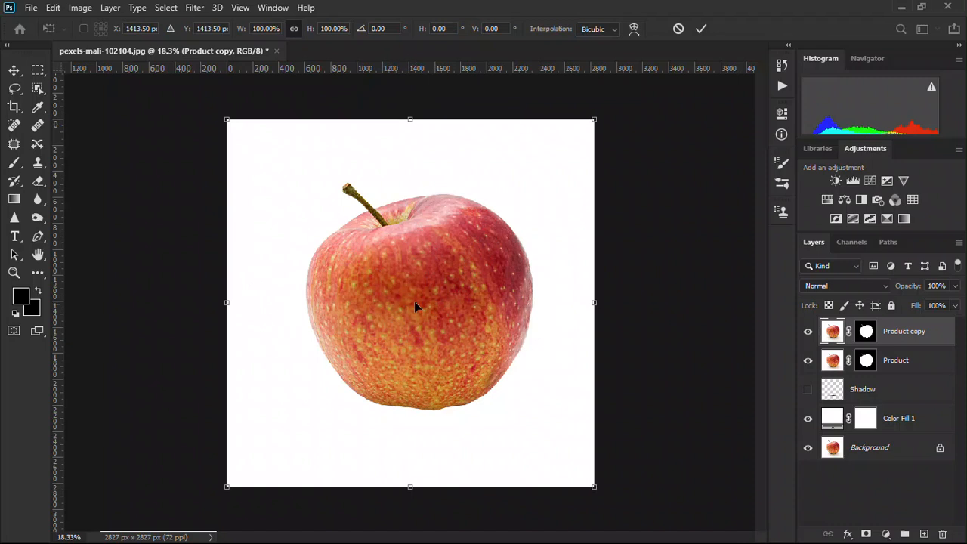
right_click(429, 243)
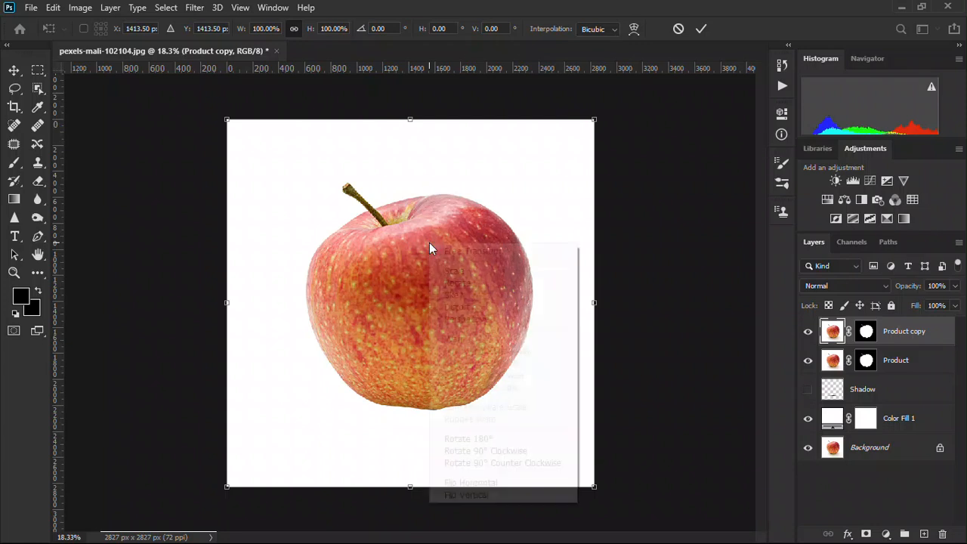
left_click(483, 495)
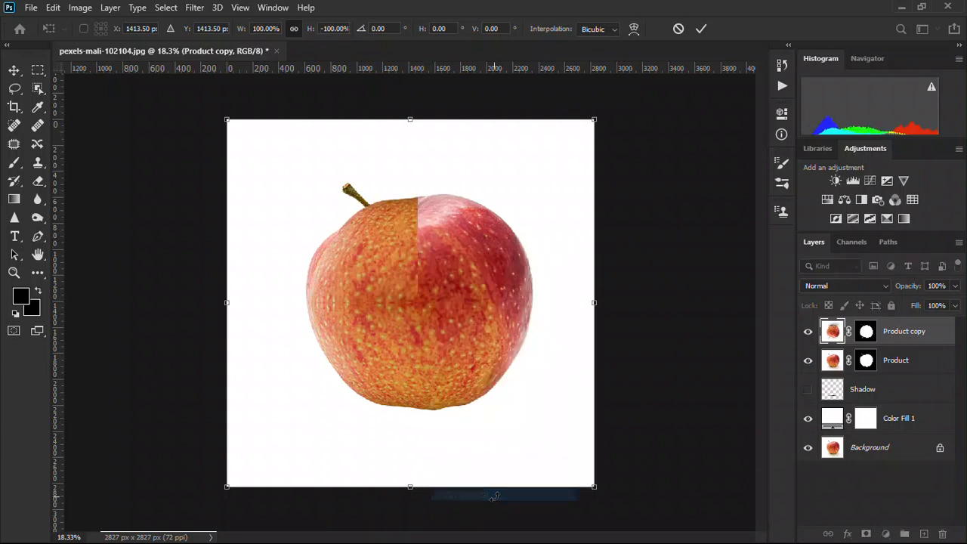
key("ctrl+z")
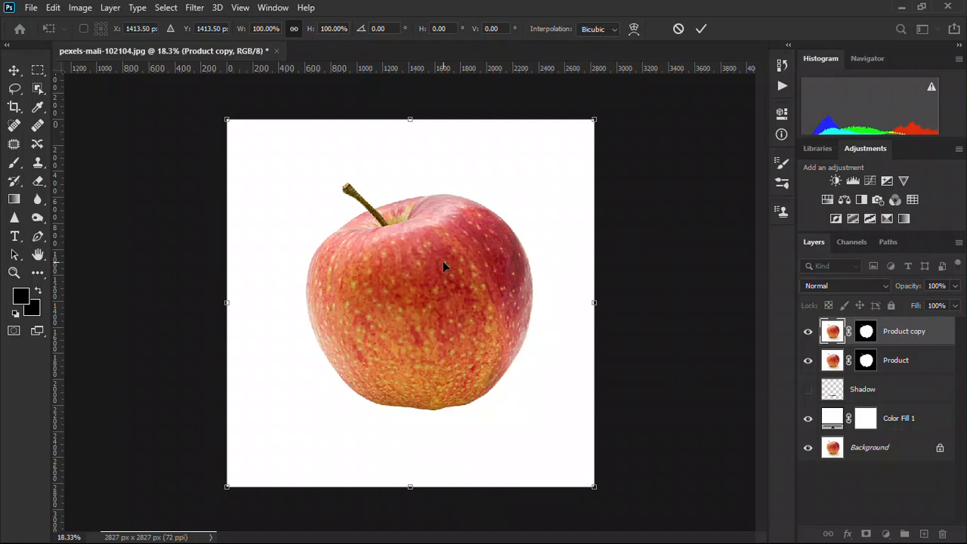
right_click(443, 262)
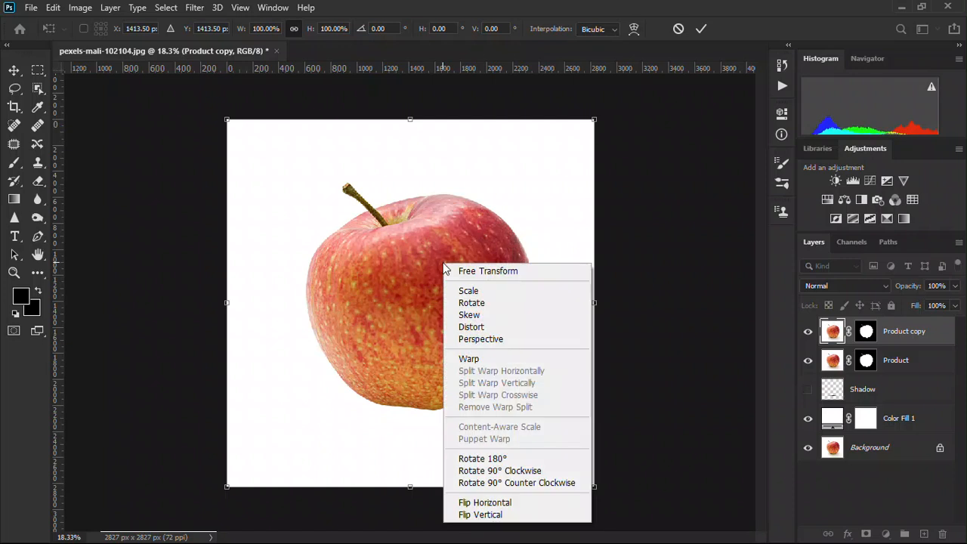
left_click(503, 515)
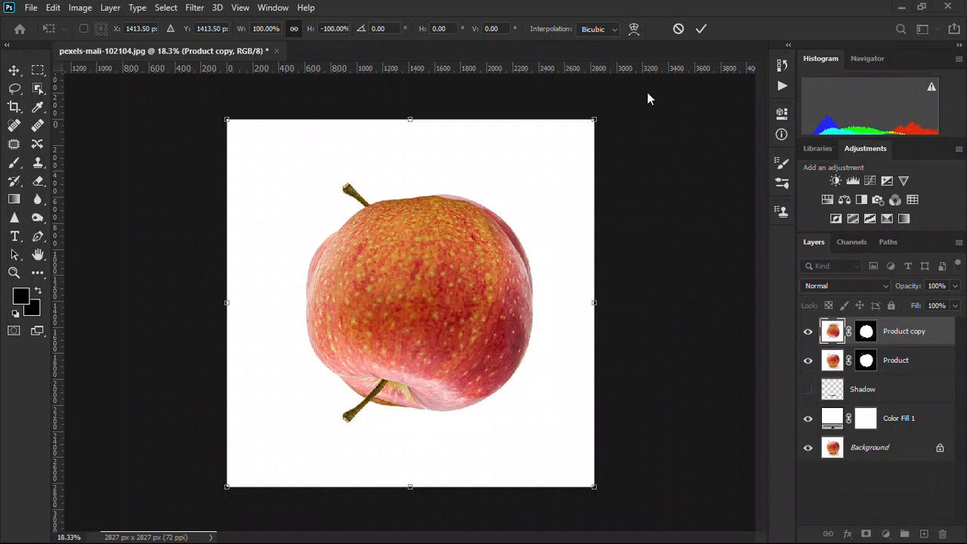
left_click(678, 29)
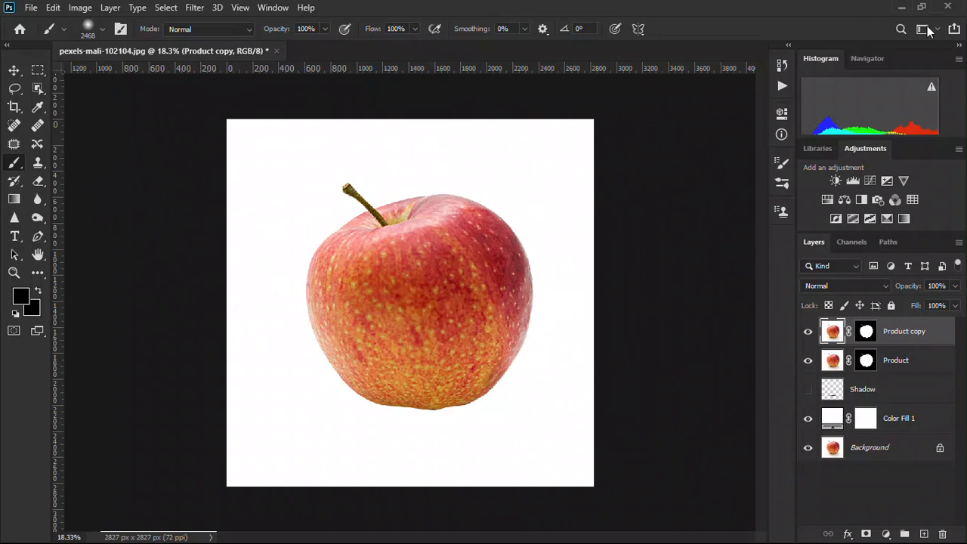
left_click(807, 50)
Flip the Product copy vertically with Free Transform and move it straight down below the original apple
key("ctrl+t")
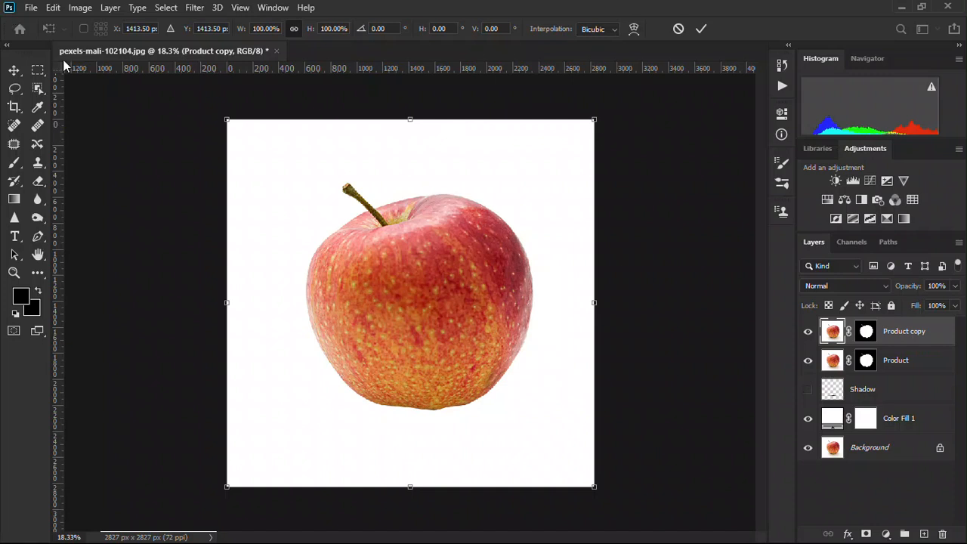
left_click(421, 189)
right_click(422, 187)
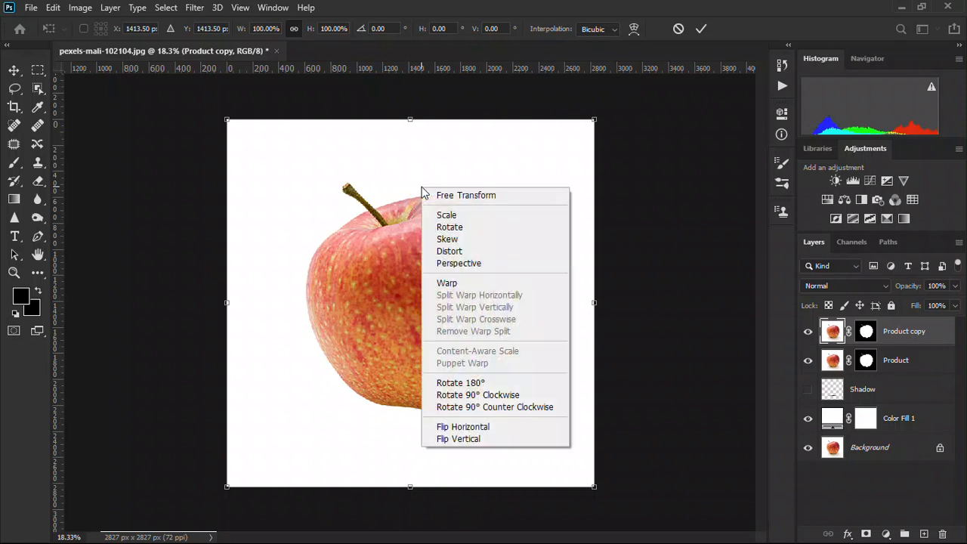
left_click(482, 439)
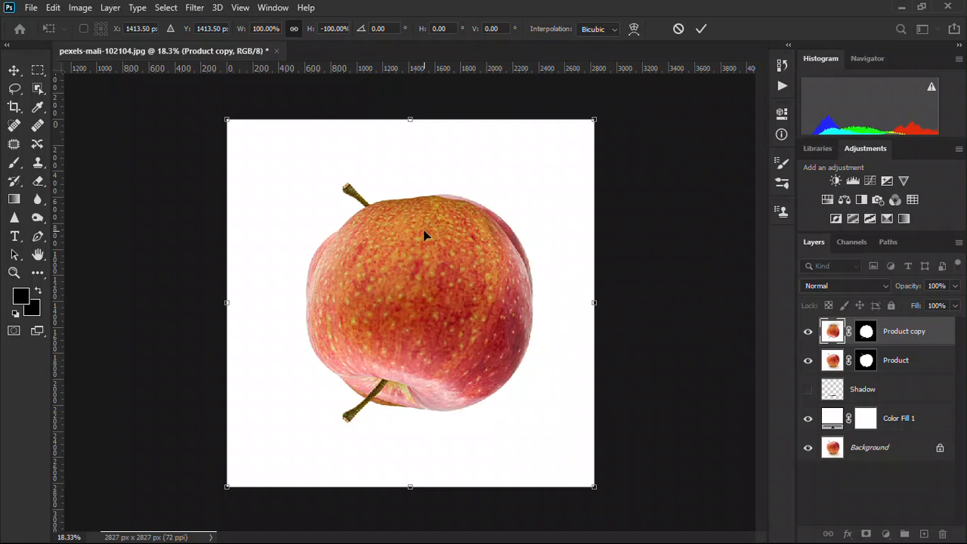
left_click_drag(414, 239, 415, 458)
Nudge the flipped copy up until it meets the lowest point of the apple's base, and apply the transform
key("ctrl+plus")
key("ctrl+plus")
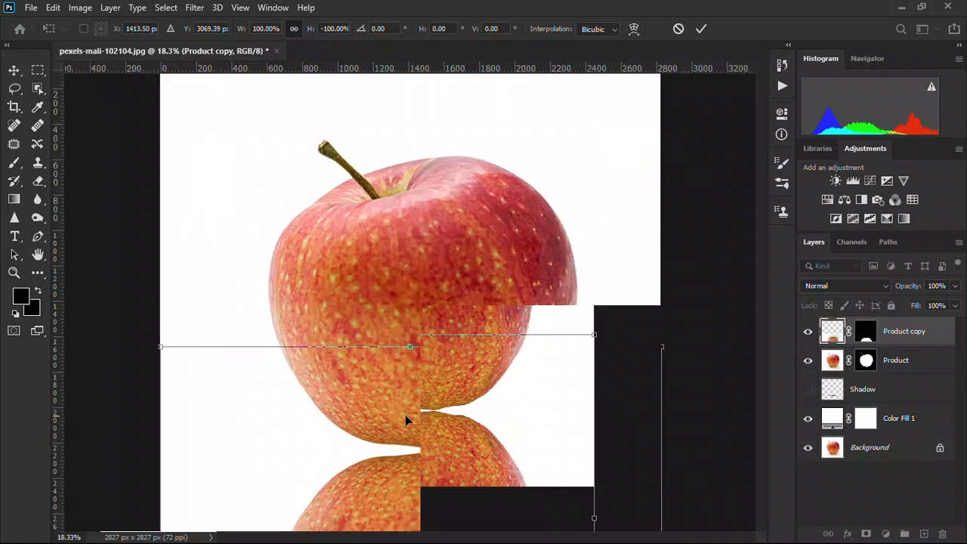
left_click_drag(432, 408, 419, 244)
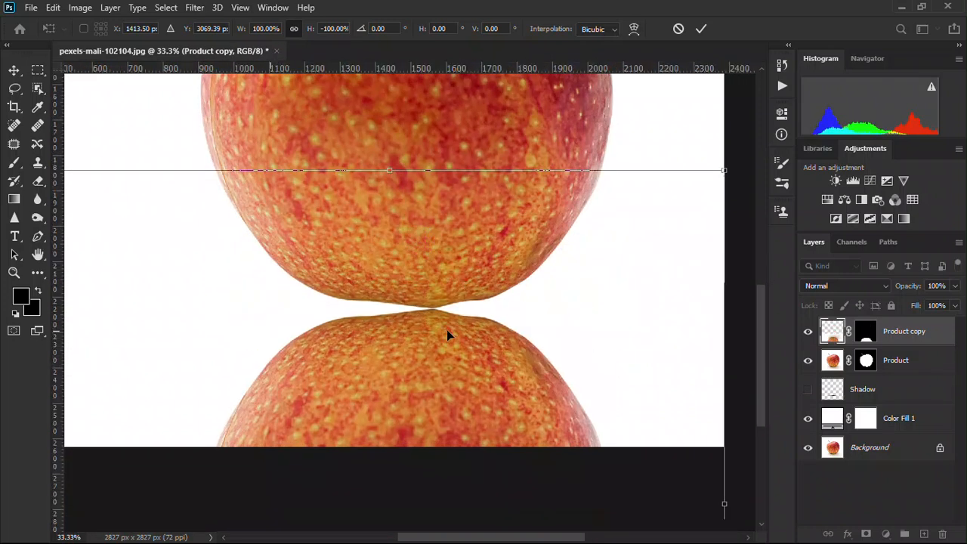
key("ctrl+plus")
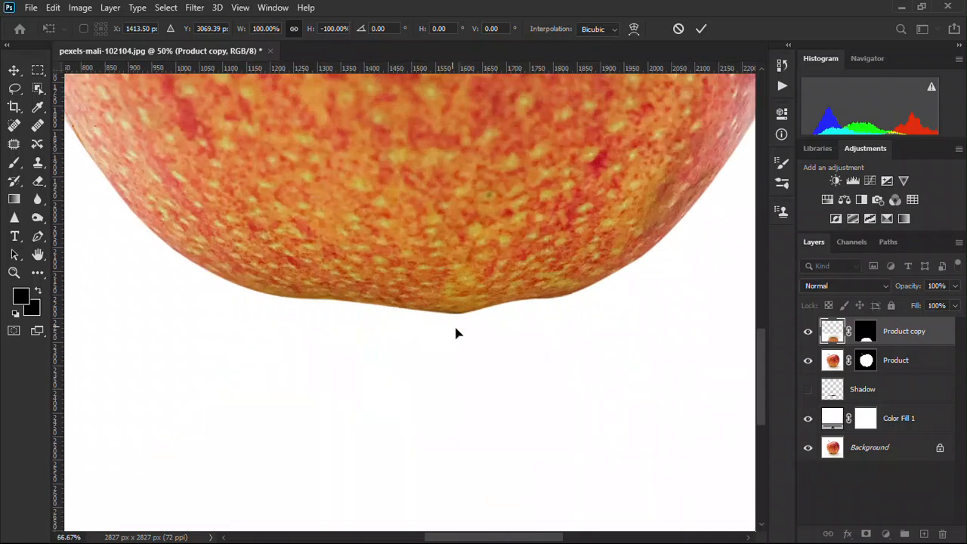
key("ctrl+plus")
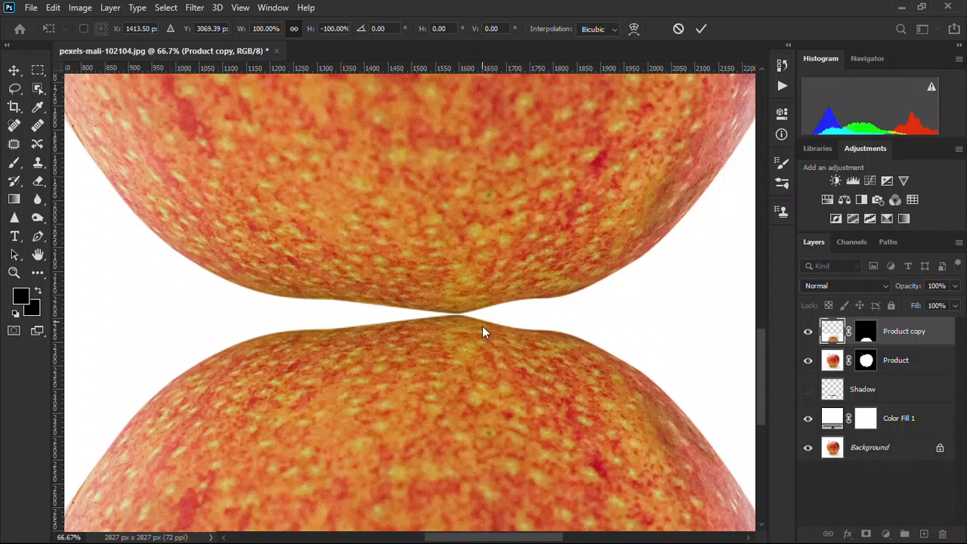
key("alt+space")
left_click(451, 236)
key("Up")
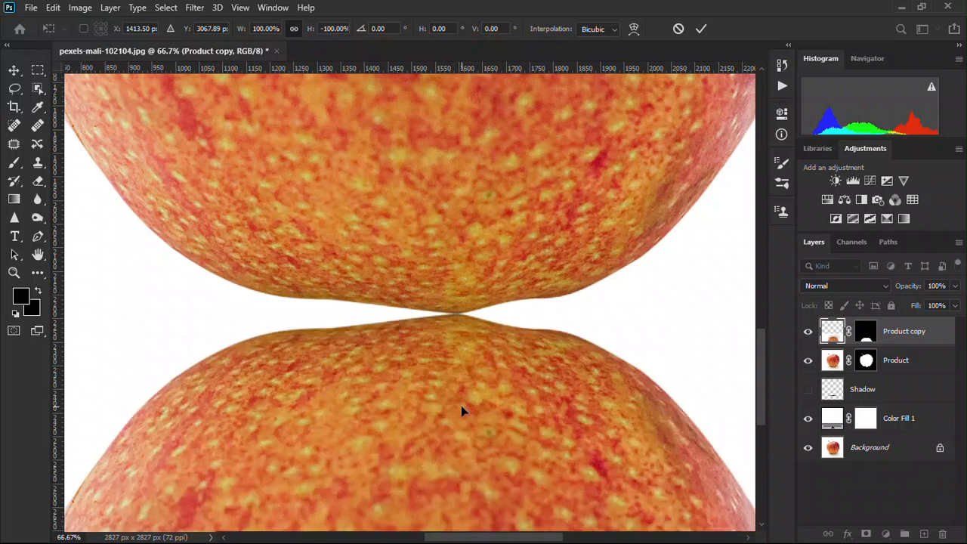
scroll(471, 383, "down", 2)
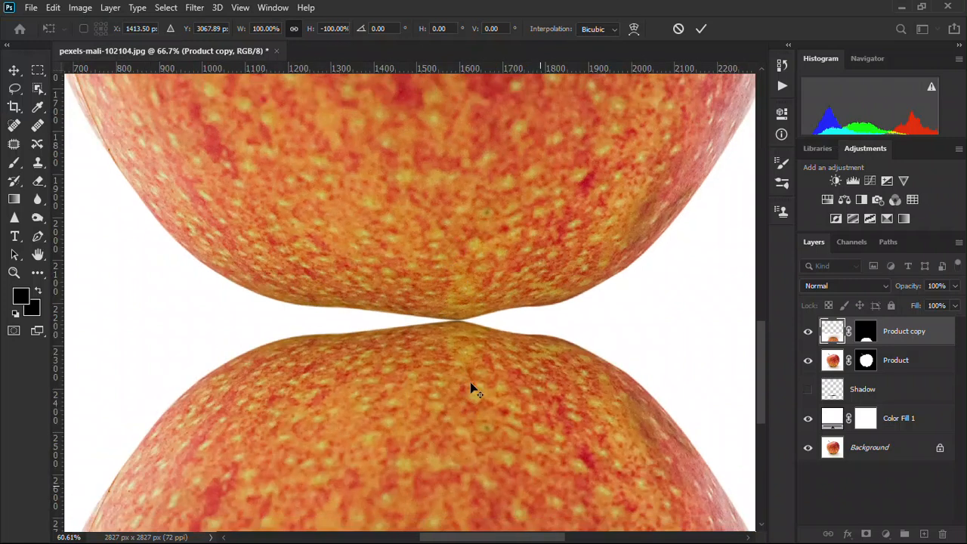
scroll(471, 387, "down", 2)
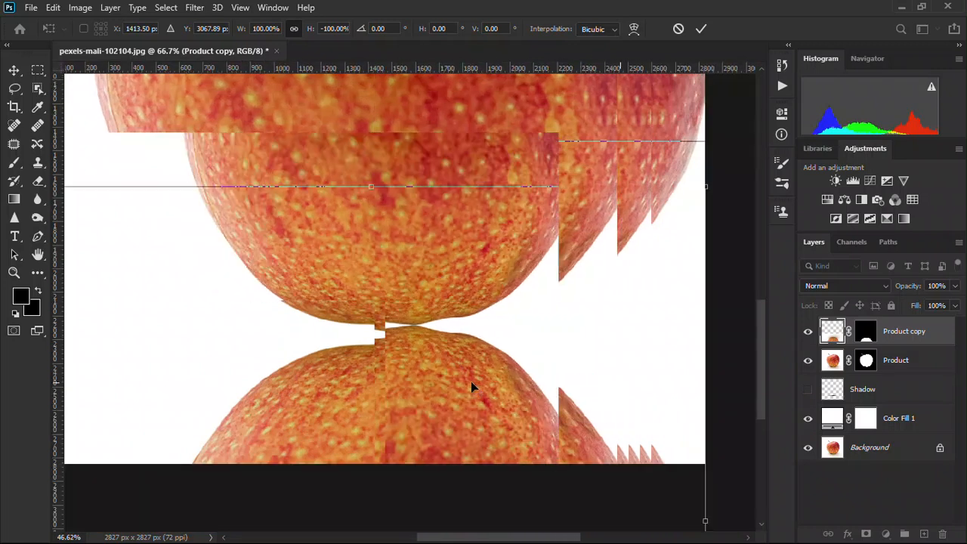
scroll(473, 376, "down", 2)
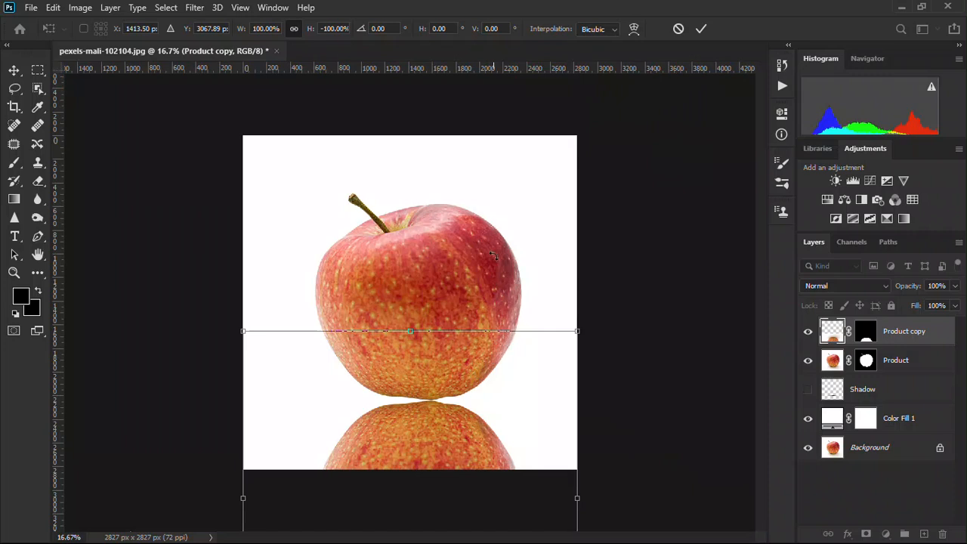
left_click(702, 29)
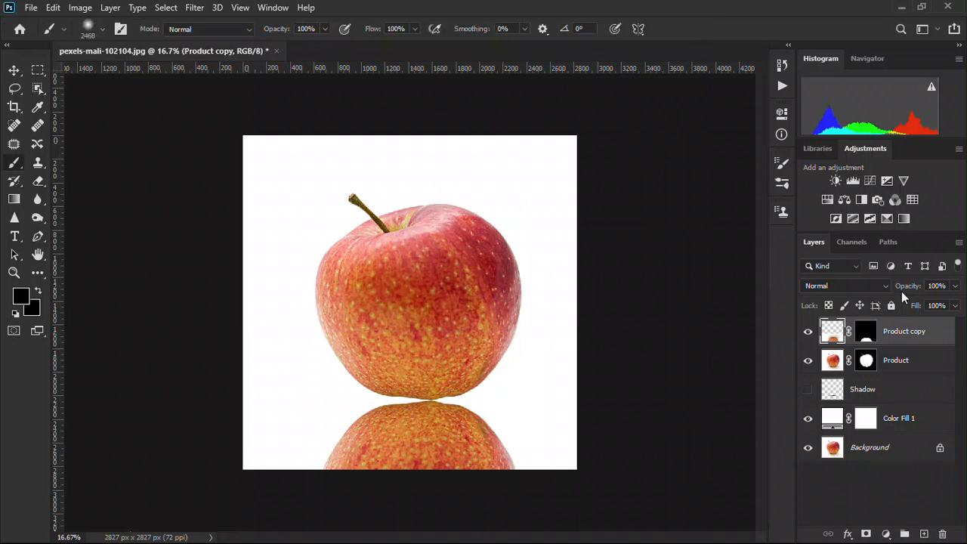
Try lowering the Product copy layer's opacity to 26%, and restore it to 100%
mouse_move(915, 293)
left_mouse_down()
mouse_move(859, 289)
mouse_move(904, 291)
left_mouse_up()
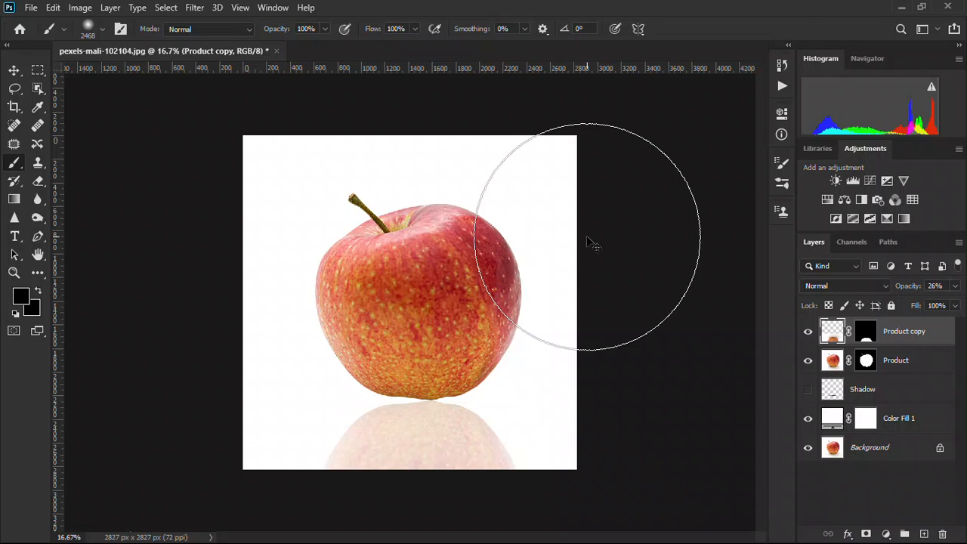
type("100")
key("Return")
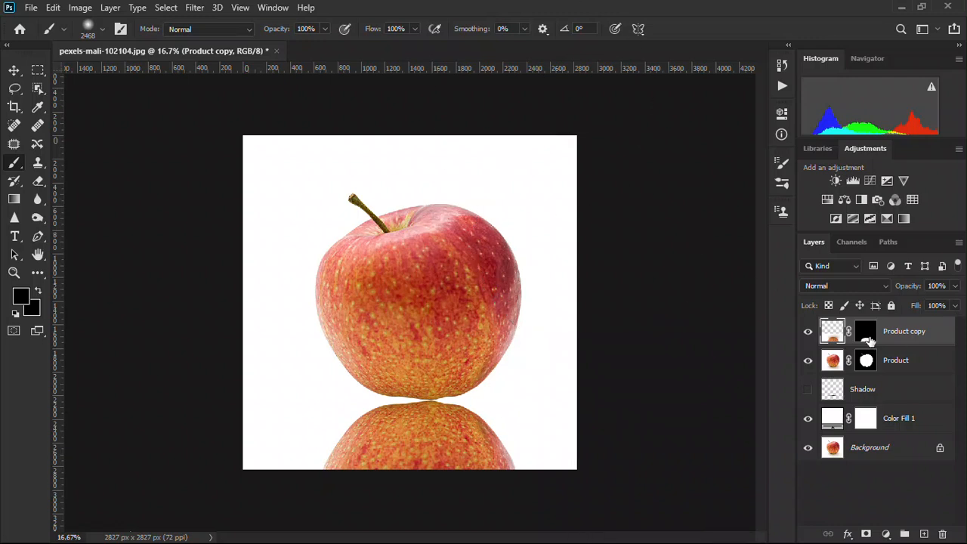
Apply the Product copy's existing layer mask permanently and add a new white layer mask to it
left_click(867, 336)
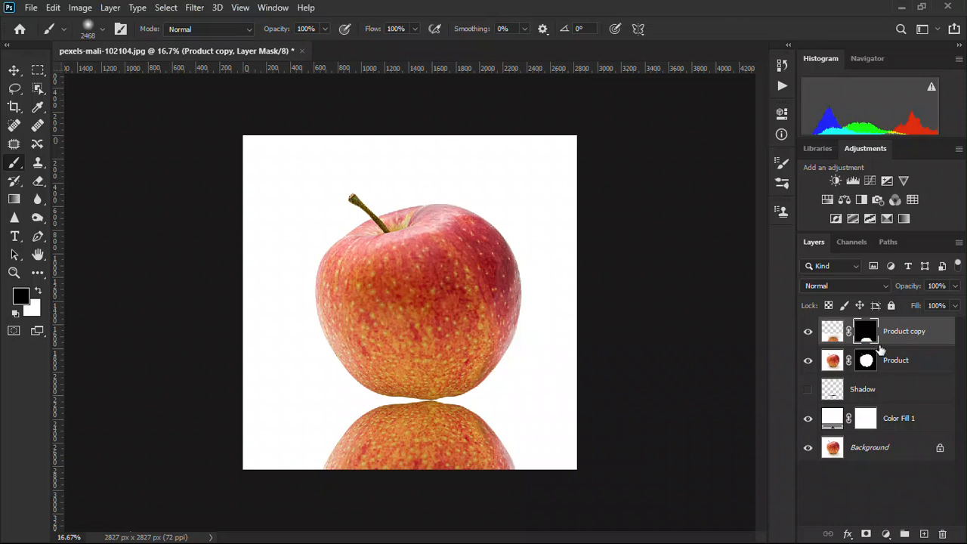
right_click(866, 336)
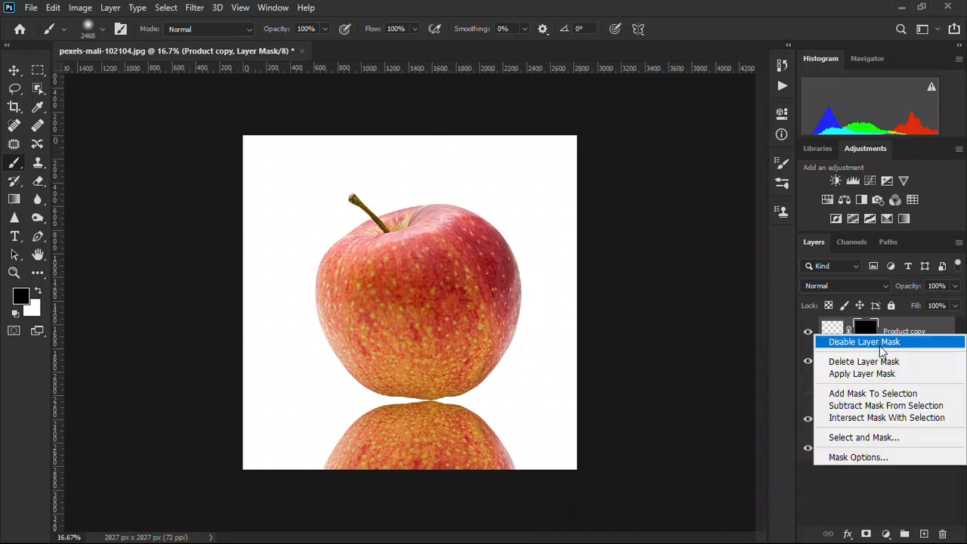
left_click(844, 376)
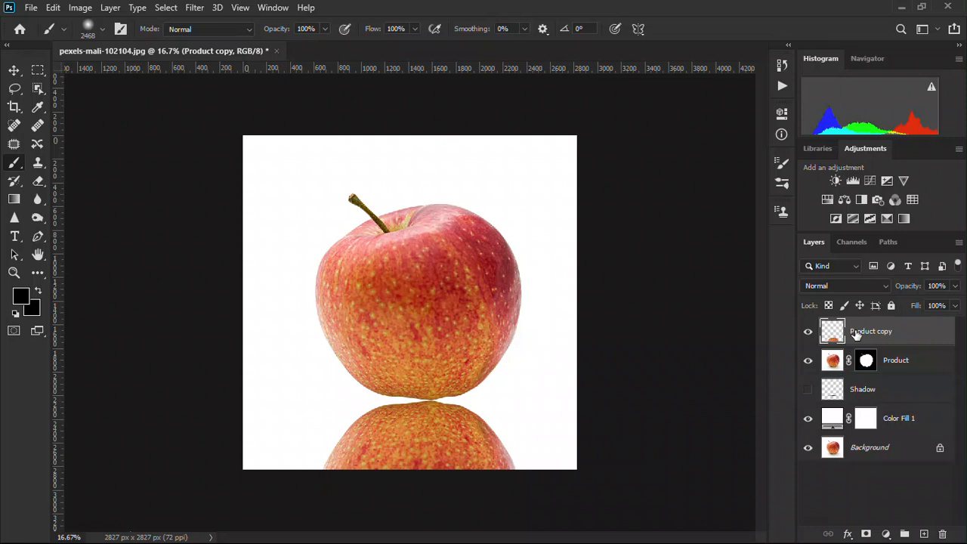
left_click(866, 534)
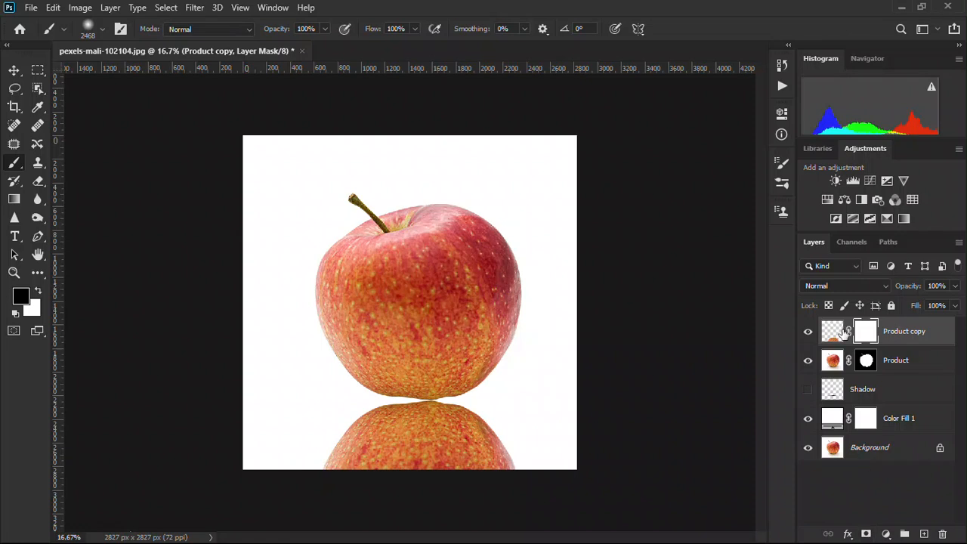
Using the Gradient tool with the Basics black-to-white preset, fade the reflection on its mask from the canvas's lower edge up to the apple's lower half
left_click(14, 199)
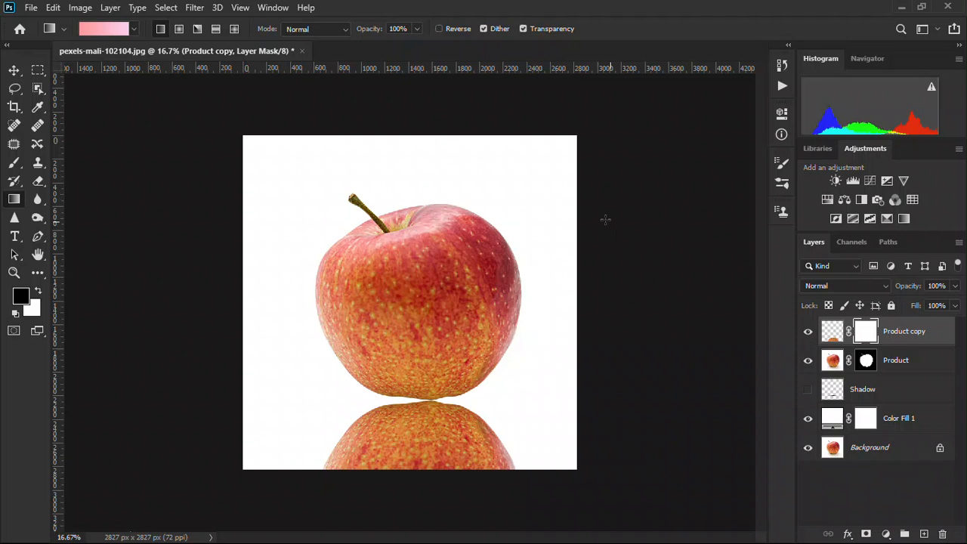
left_click(132, 31)
left_click(36, 57)
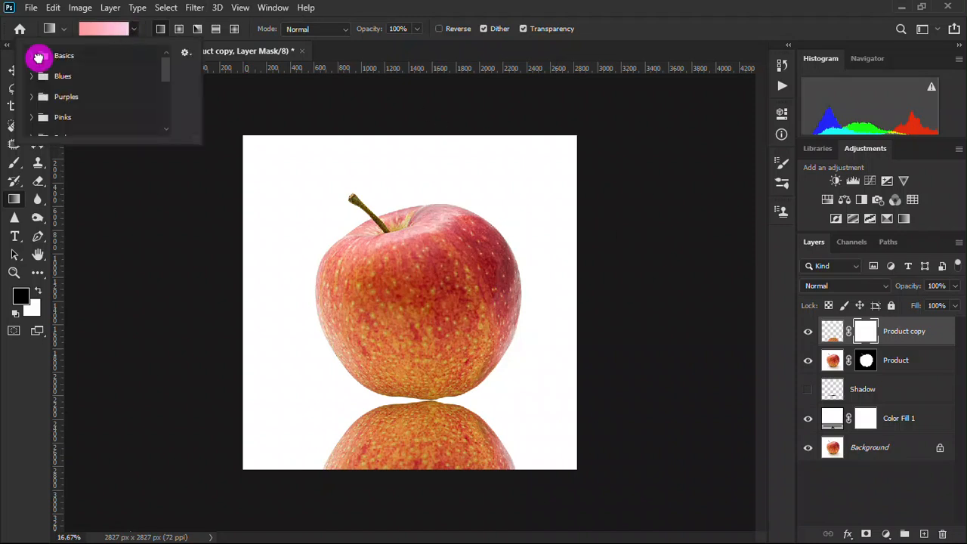
left_click(33, 61)
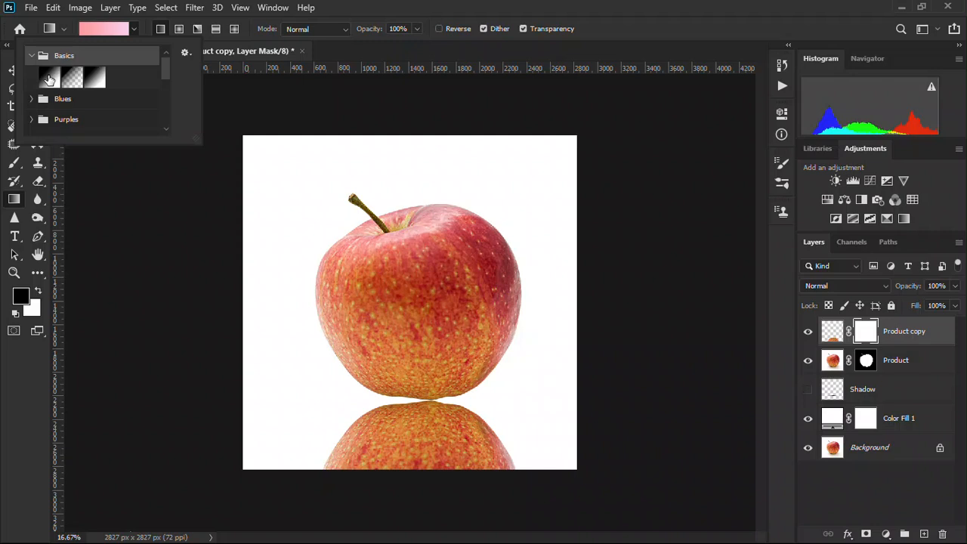
left_click(48, 78)
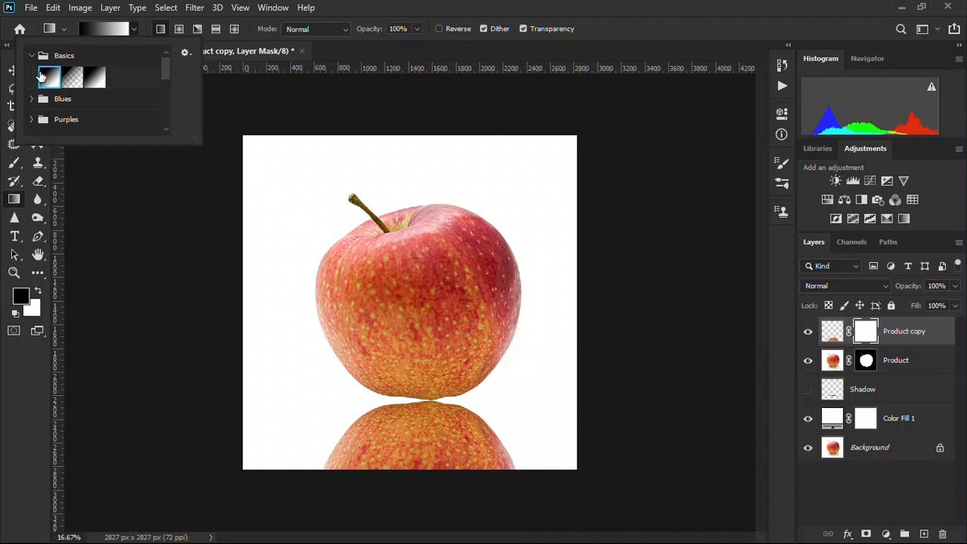
left_click(486, 6)
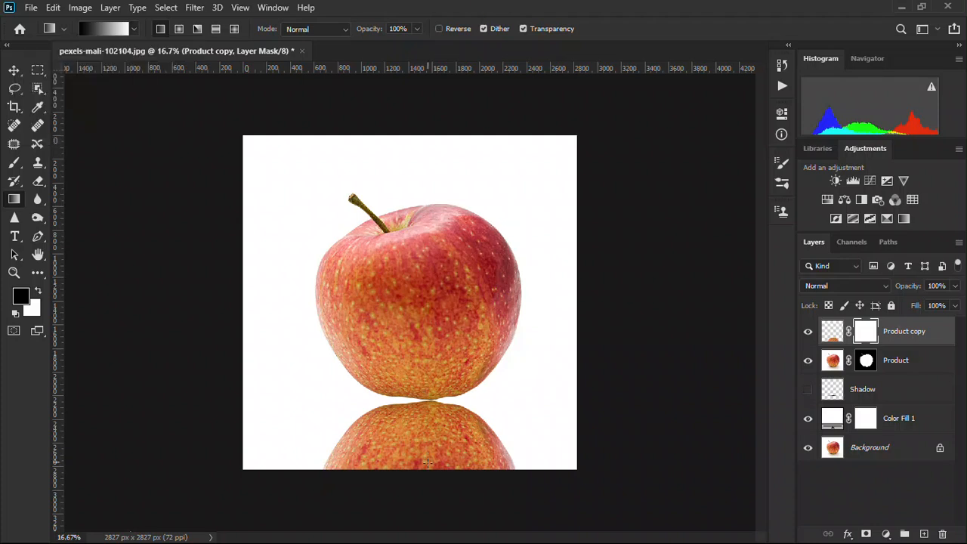
left_click_drag(427, 464, 423, 333)
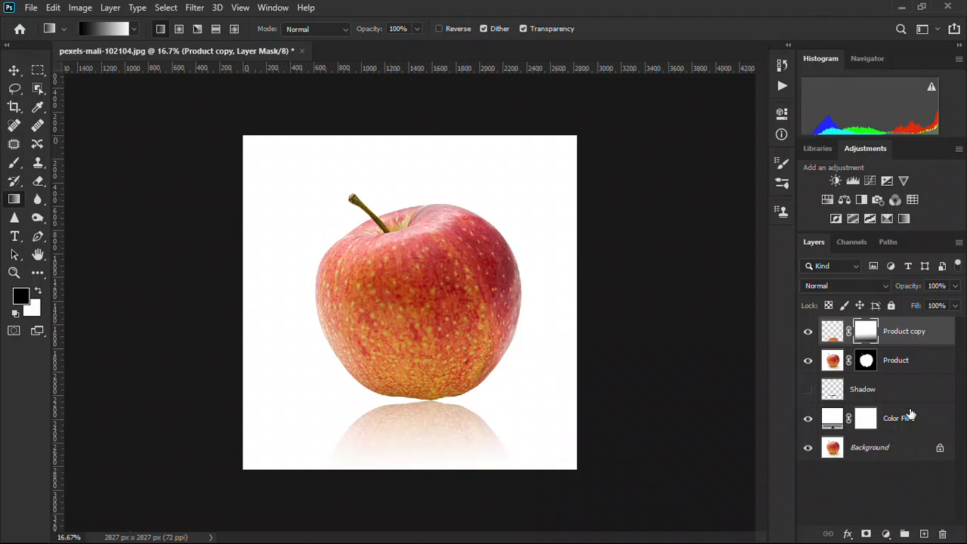
Inspect the reflection's mask on its own and redraw its gradient longer, from near the canvas's lower edge up to the apple's middle
left_click(870, 336, "alt")
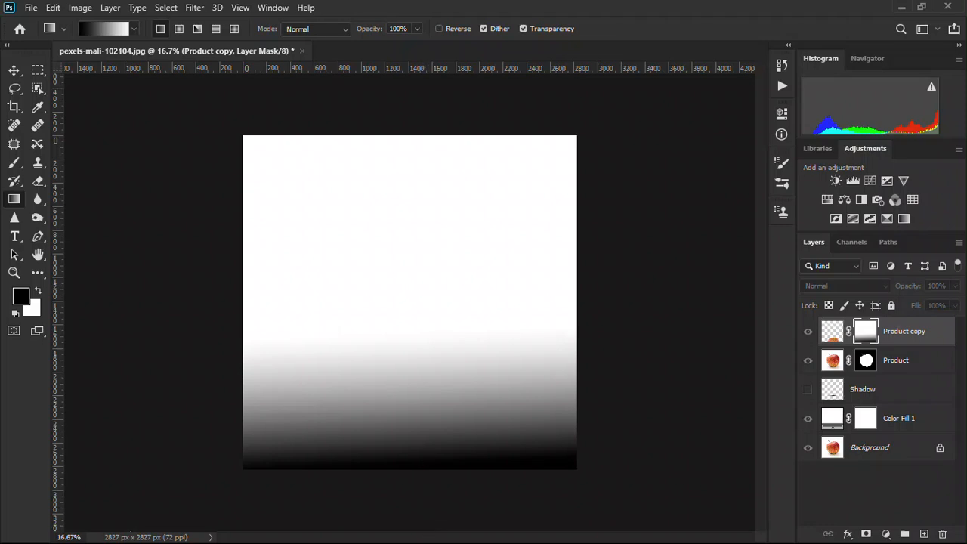
left_click(866, 335, "alt")
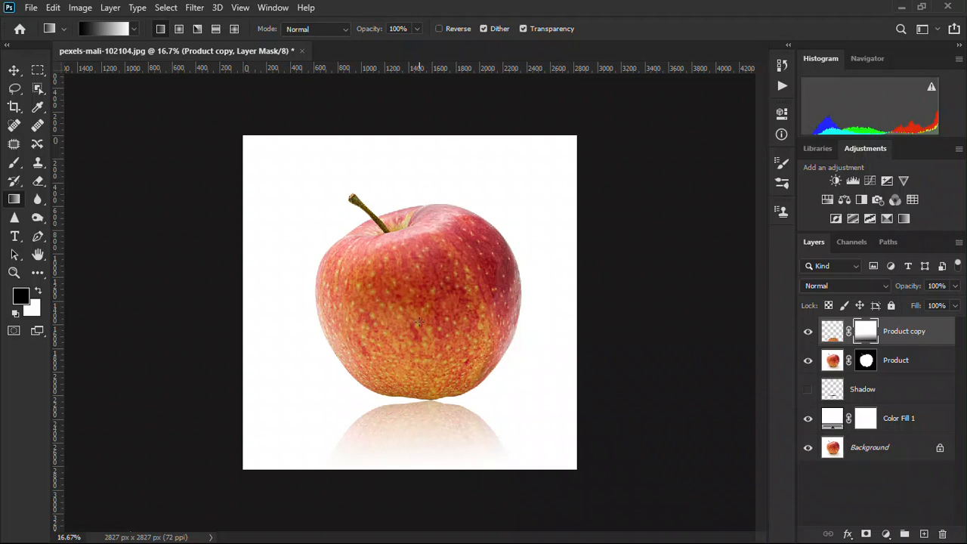
left_click_drag(421, 457, 423, 294)
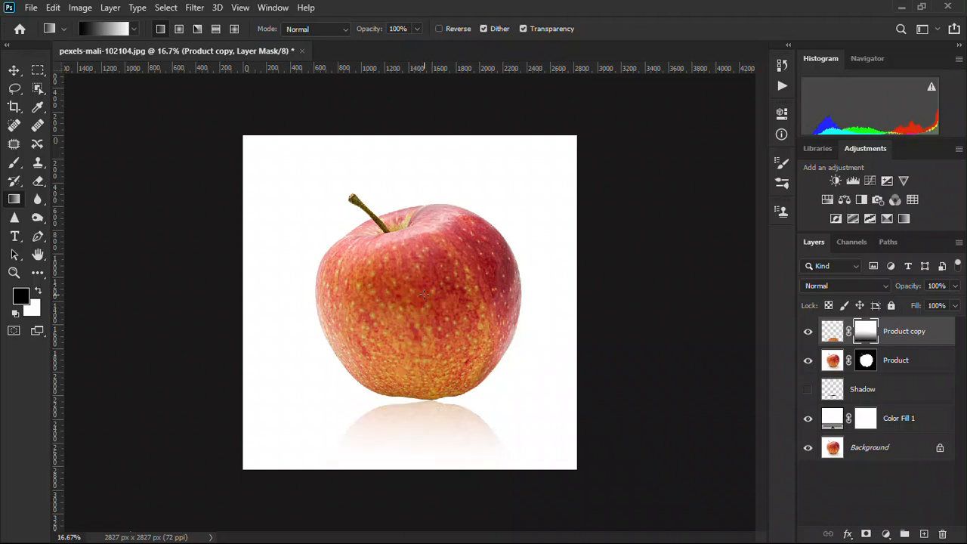
left_click(900, 43)
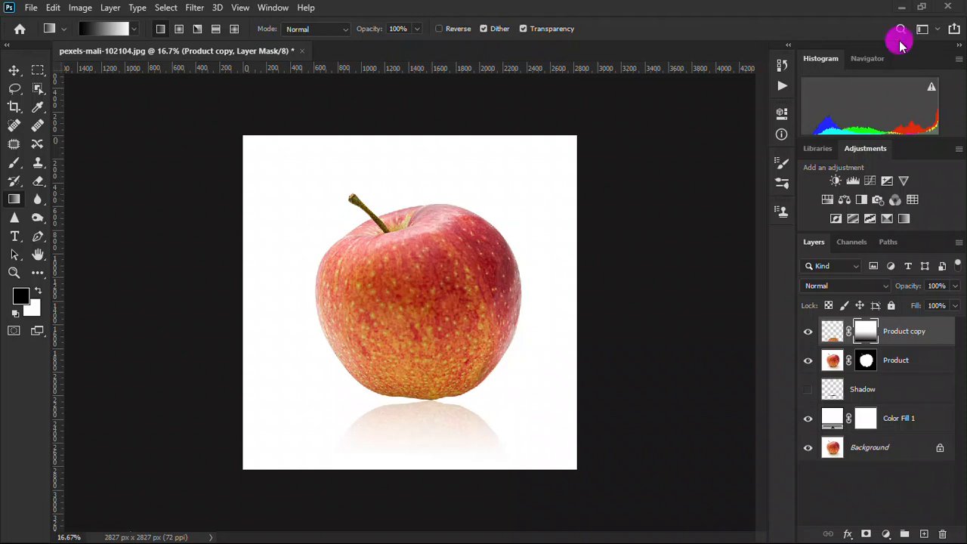